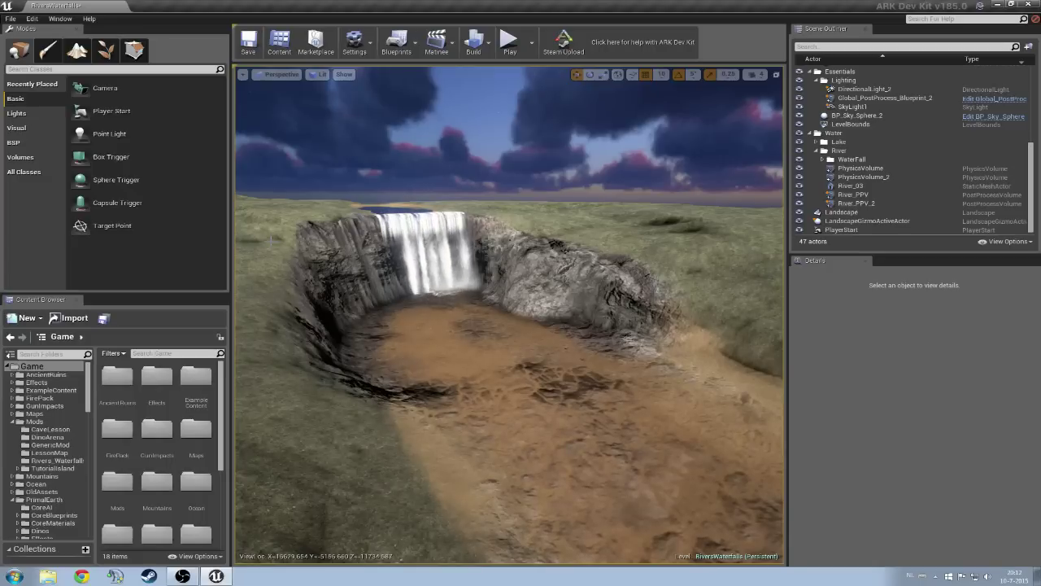
Step: Hide the WaterFall folder's actors and select the River_03 static mesh to show its details
right_drag(470, 292, 509, 317)
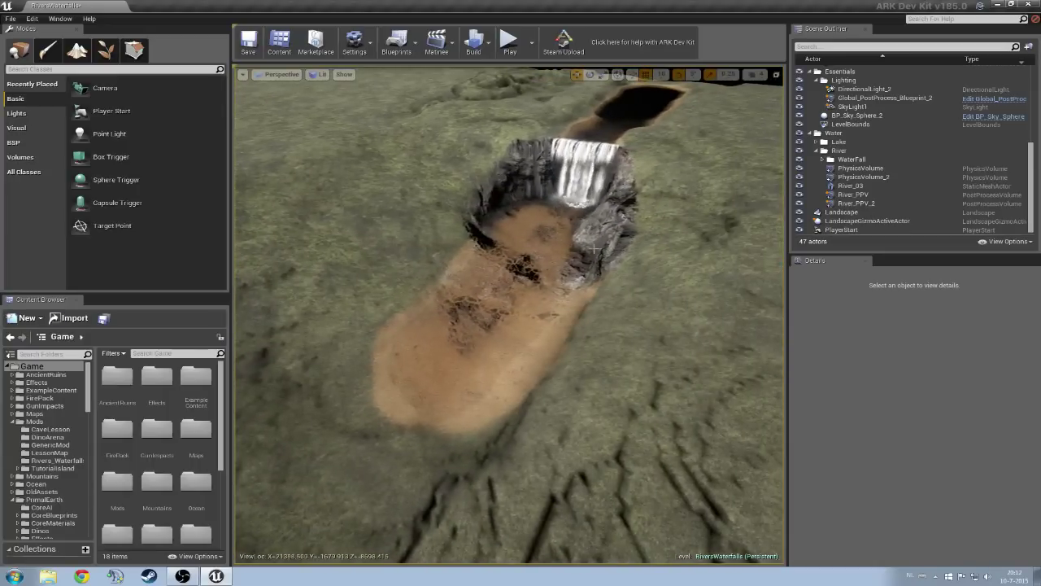
click(800, 160)
right_drag(683, 203, 675, 114)
right_drag(509, 318, 509, 317)
double_click(858, 186)
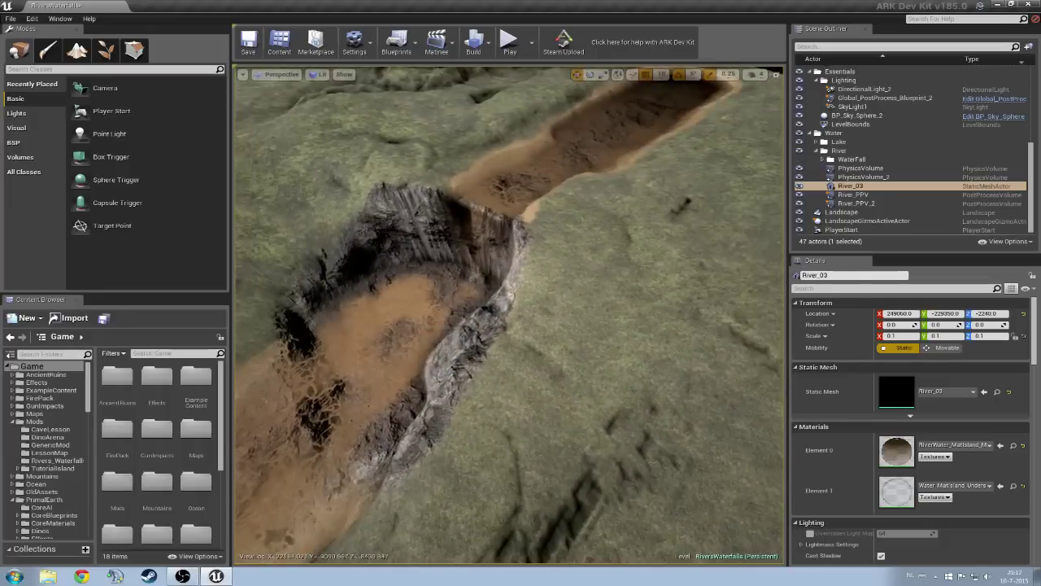
mouse_move(509, 317)
right_down()
mouse_move(569, 293)
mouse_move(509, 289)
mouse_move(509, 317)
right_up()
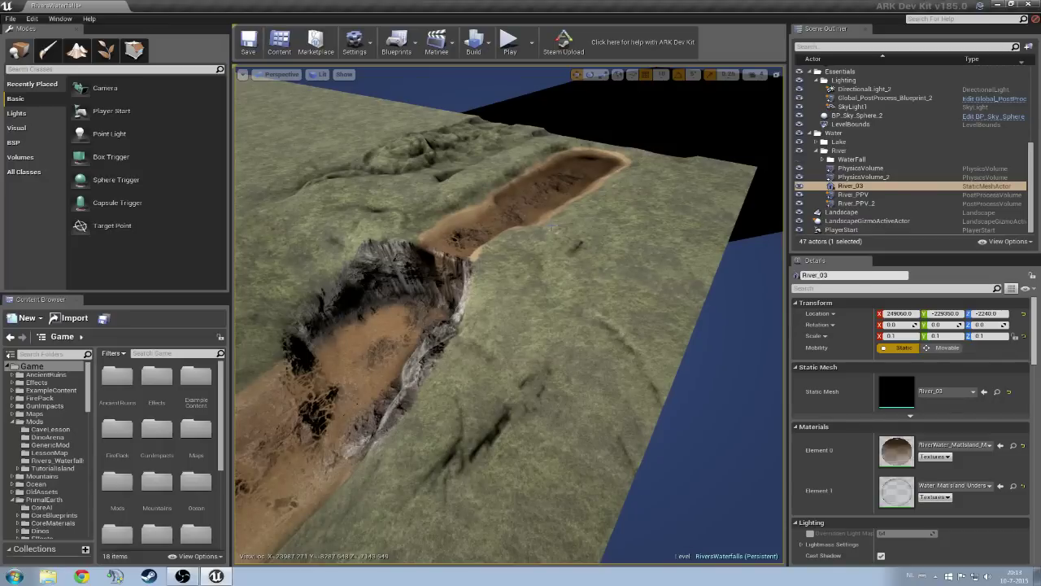
mouse_move(509, 317)
right_down()
mouse_move(509, 305)
mouse_move(569, 260)
mouse_move(509, 317)
right_up()
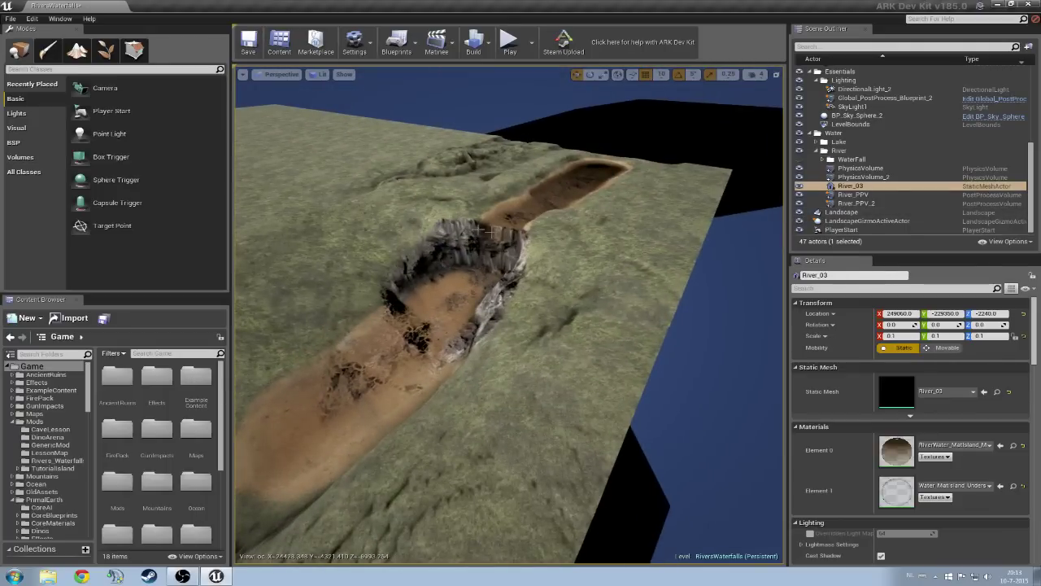
Step: Hide the Landscape to examine the river water on its own, and make the Landscape visible again
click(799, 186)
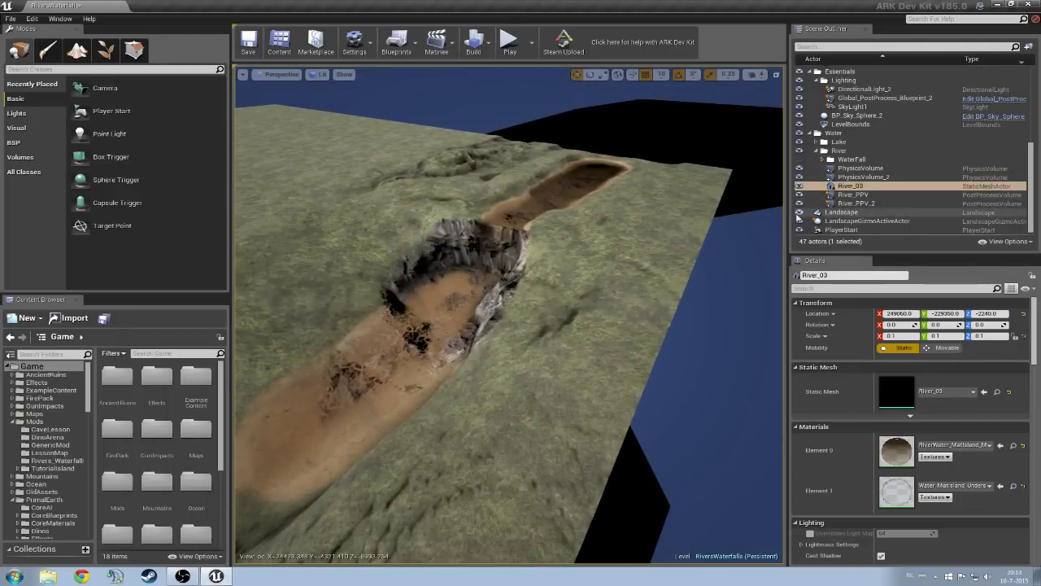
click(799, 212)
right_drag(524, 244, 509, 226)
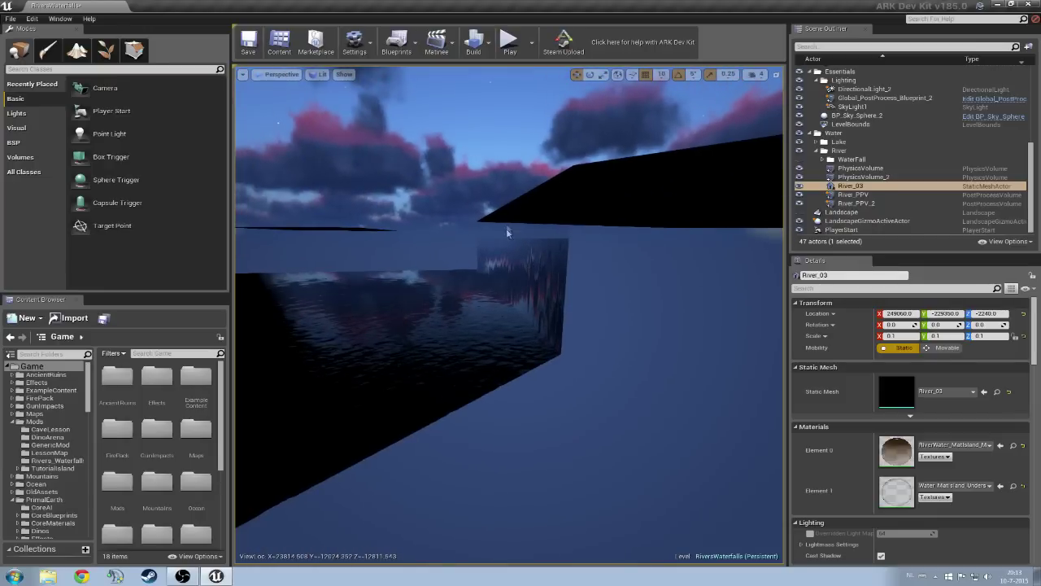
right_drag(327, 309, 327, 308)
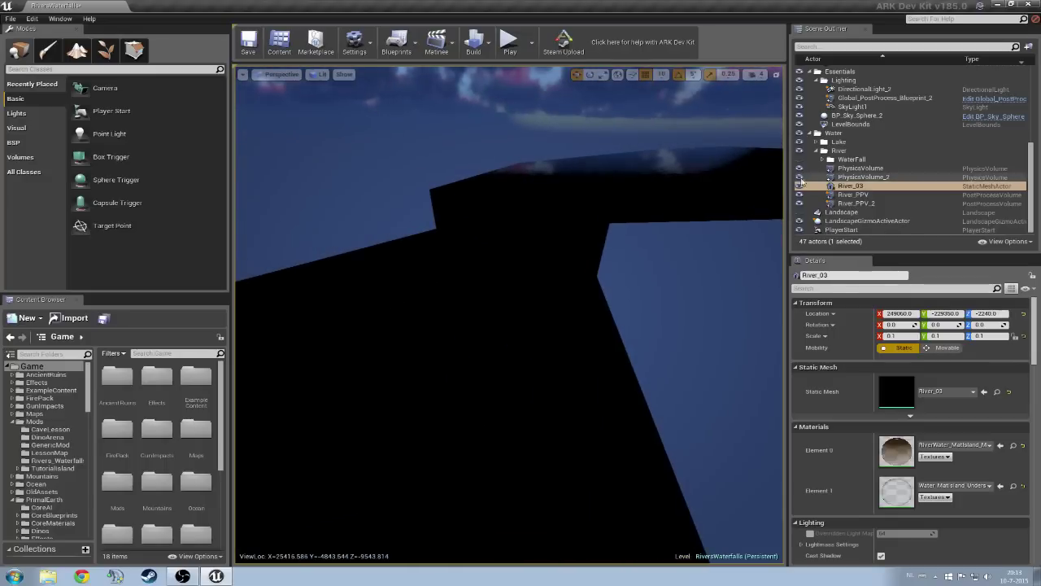
click(799, 212)
right_drag(740, 217, 740, 216)
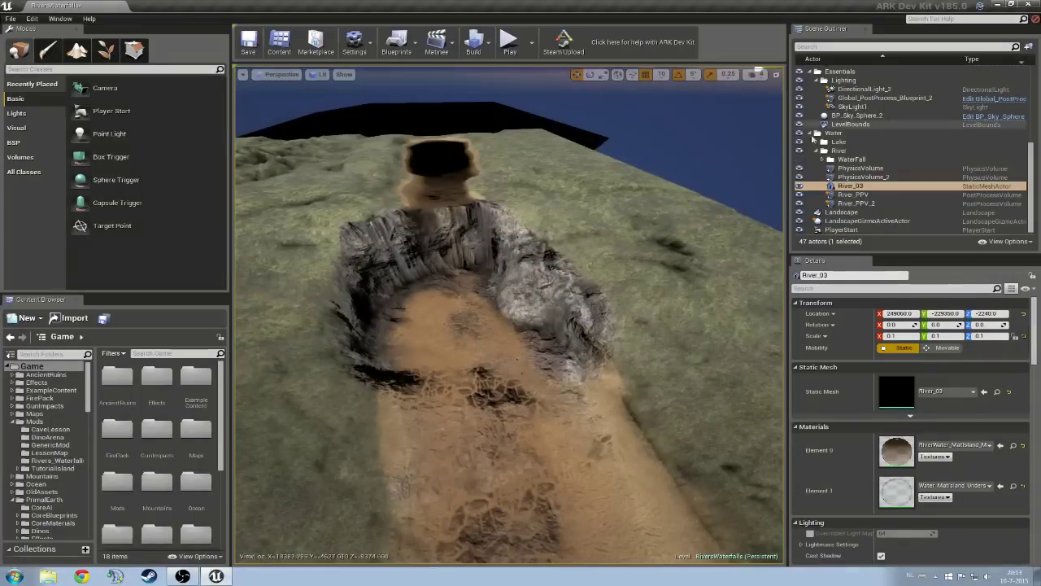
Step: Search the materials for RiverWater_MatIsland_MIC_ and assign RiverWater_MatIsland_MIC_River2Fix to Element 0 of River_03
scroll(894, 366, down, 2)
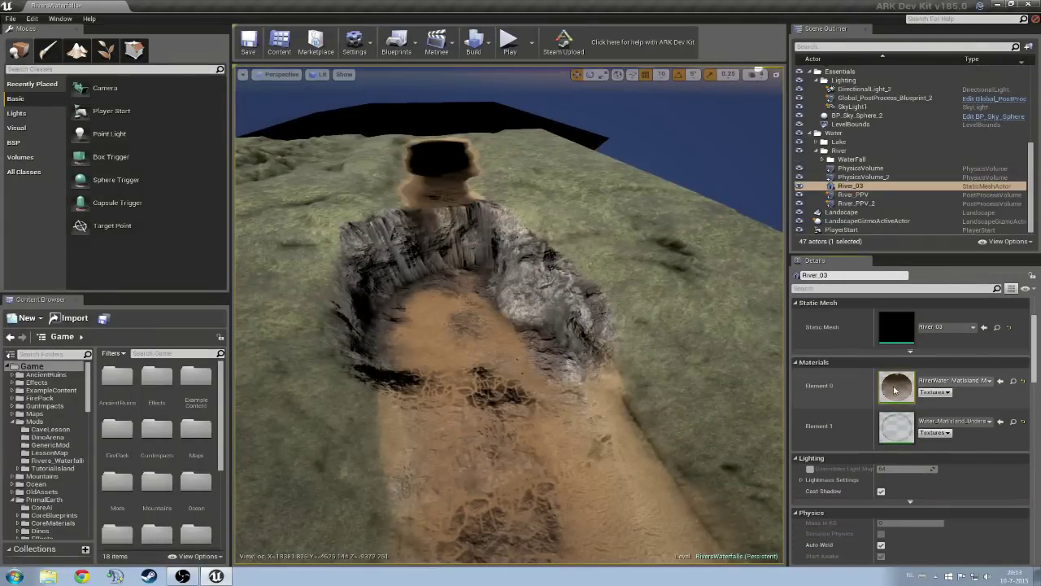
click(948, 386)
text(River)
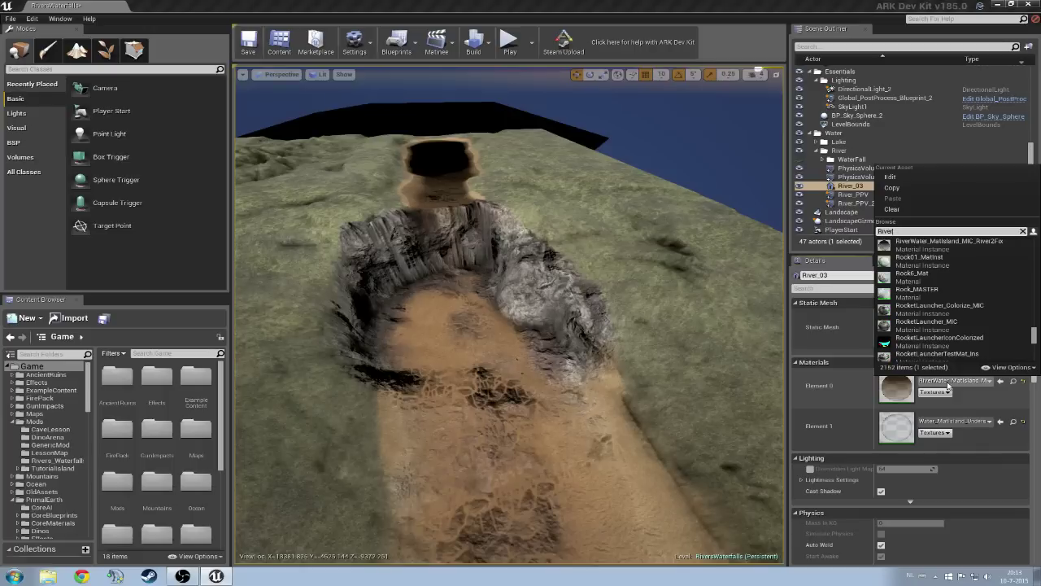
text(Water)
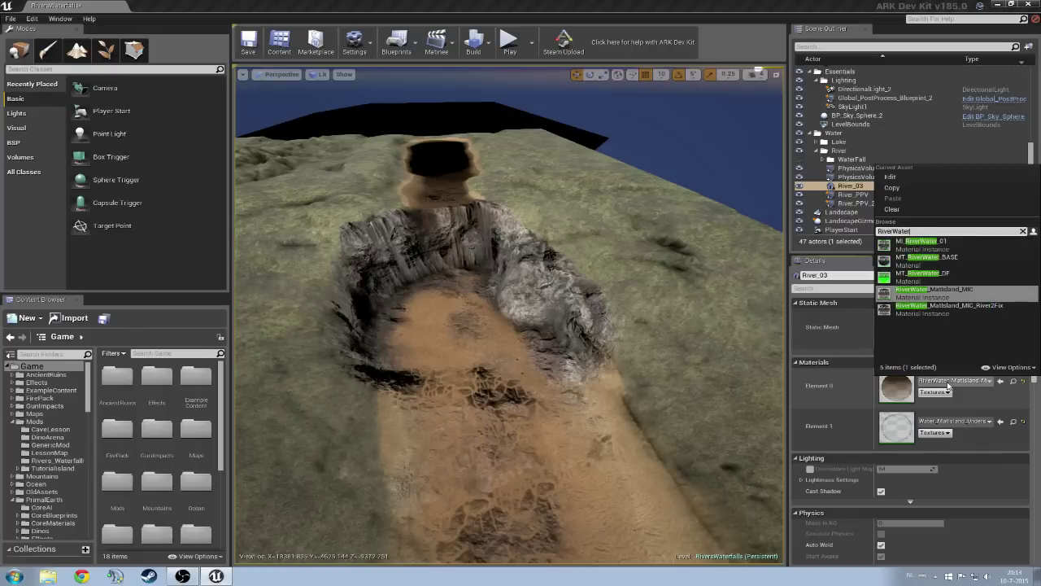
text(_Matisland)
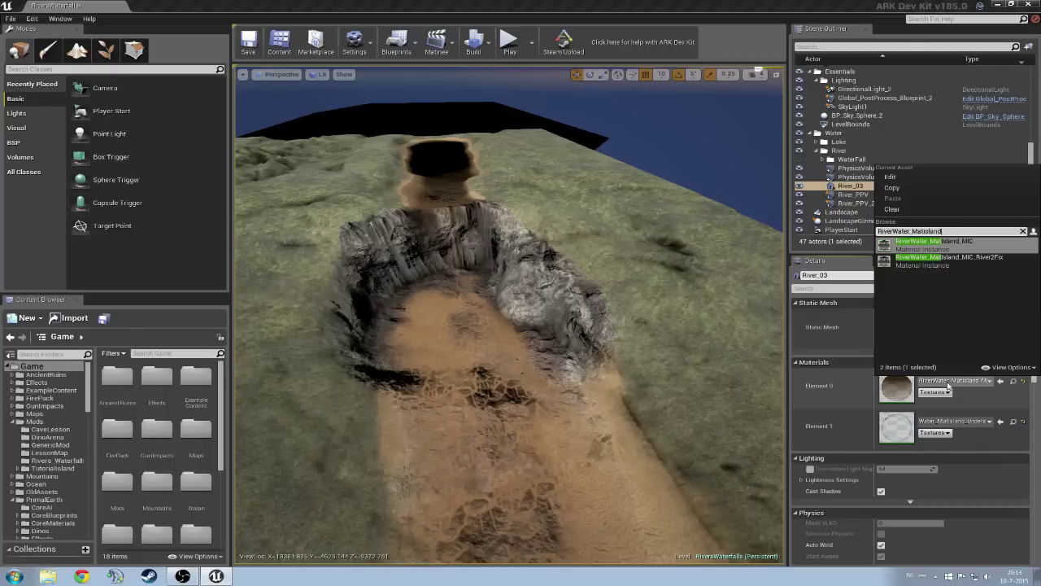
text(_MCIC_)
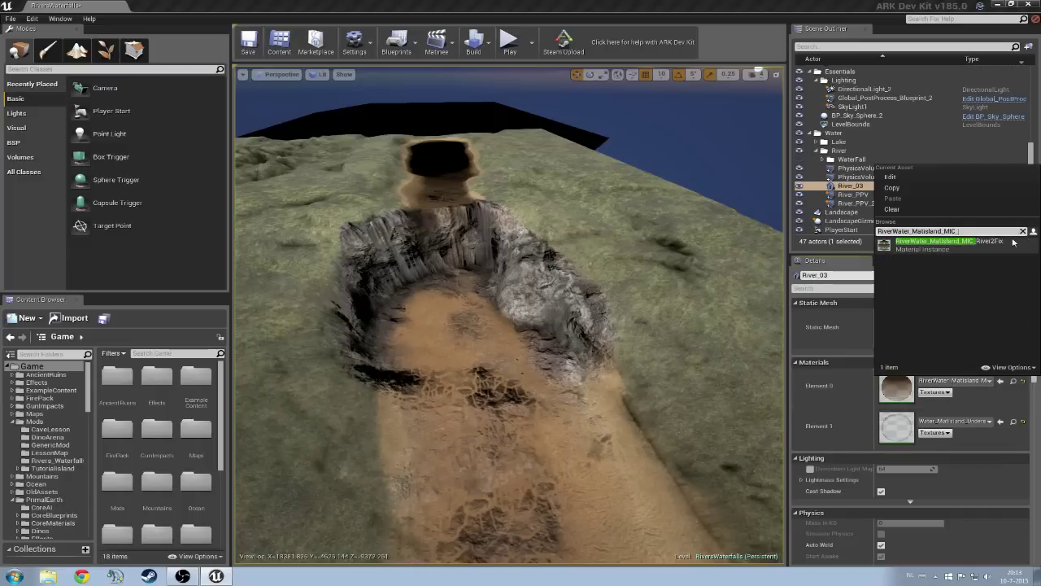
click(940, 244)
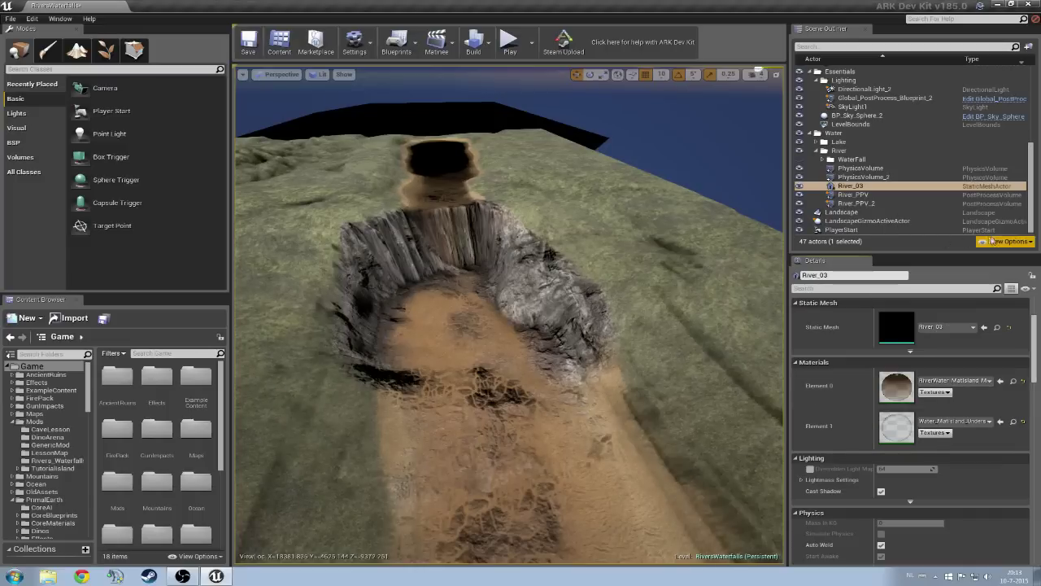
Step: Inspect River_03's collision preset choices and its expanded custom collision responses, and return to its material settings
drag(1035, 338, 1023, 407)
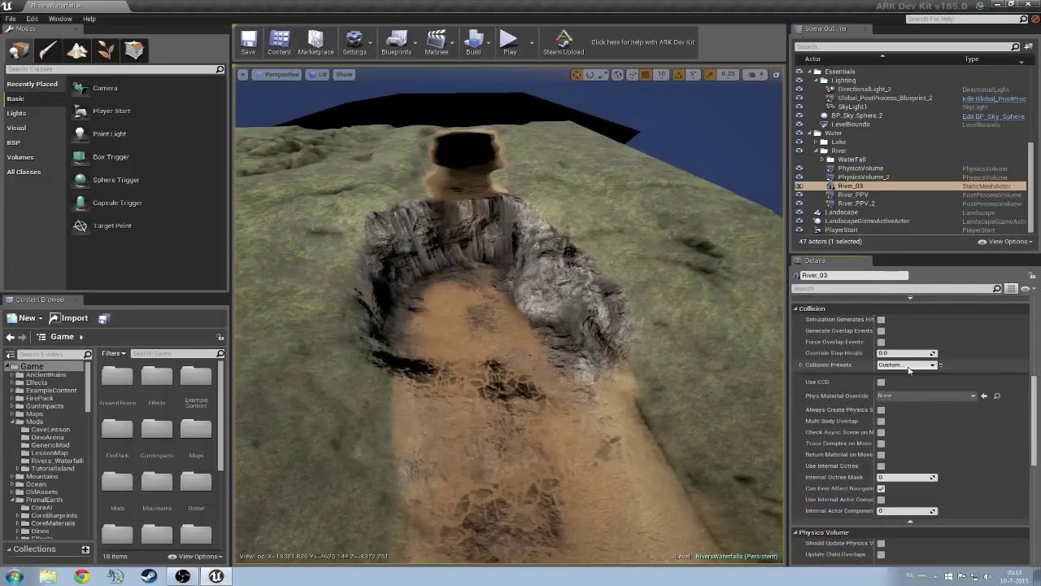
click(909, 364)
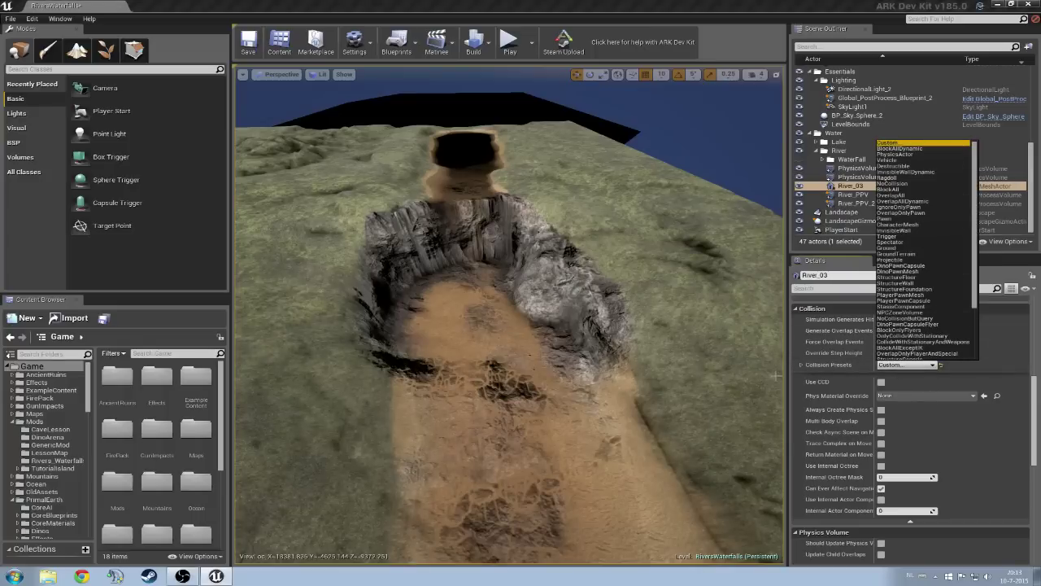
click(801, 364)
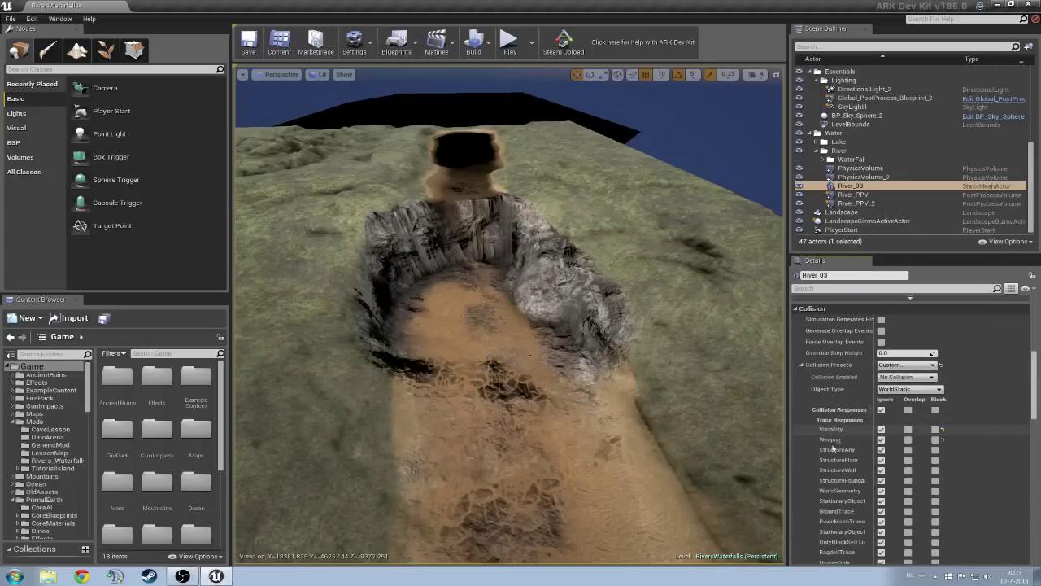
drag(1033, 382, 1038, 353)
click(801, 482)
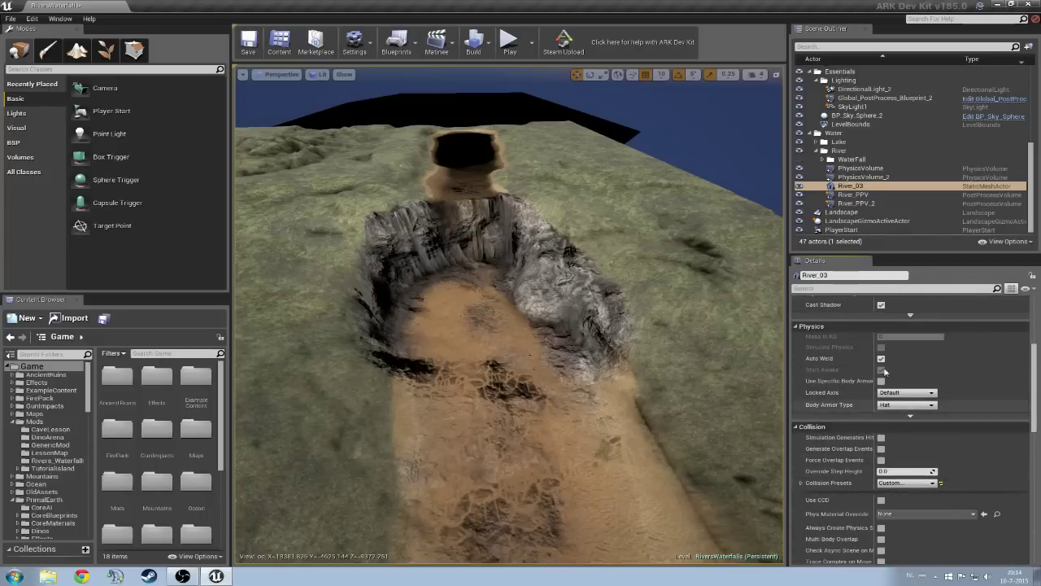
scroll(884, 371, up, 5)
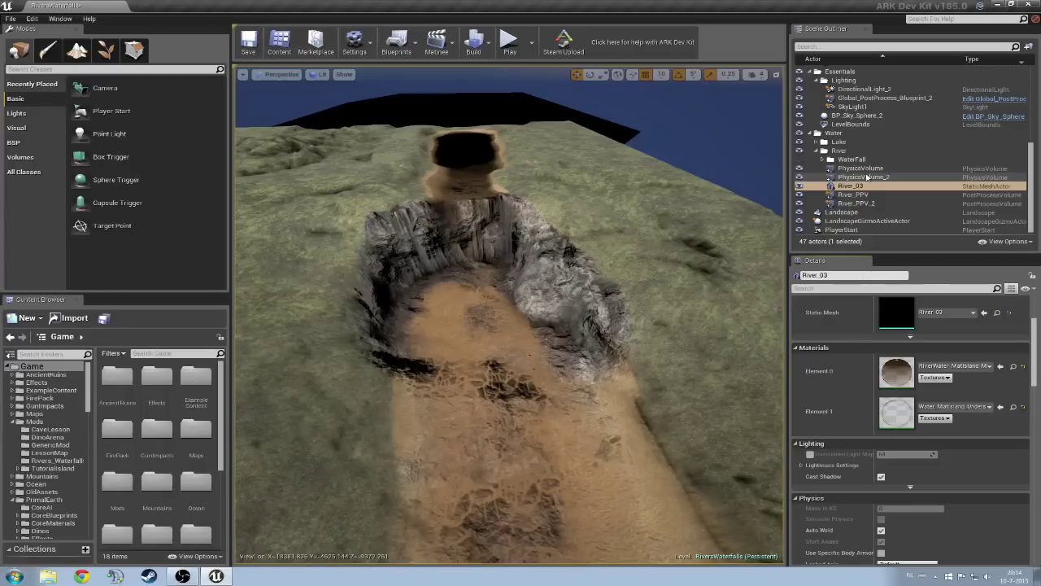
Step: Inspect the water settings of PhysicsVolume_2 and PhysicsVolume, and view the upper volume's box around the riverbed
click(864, 177)
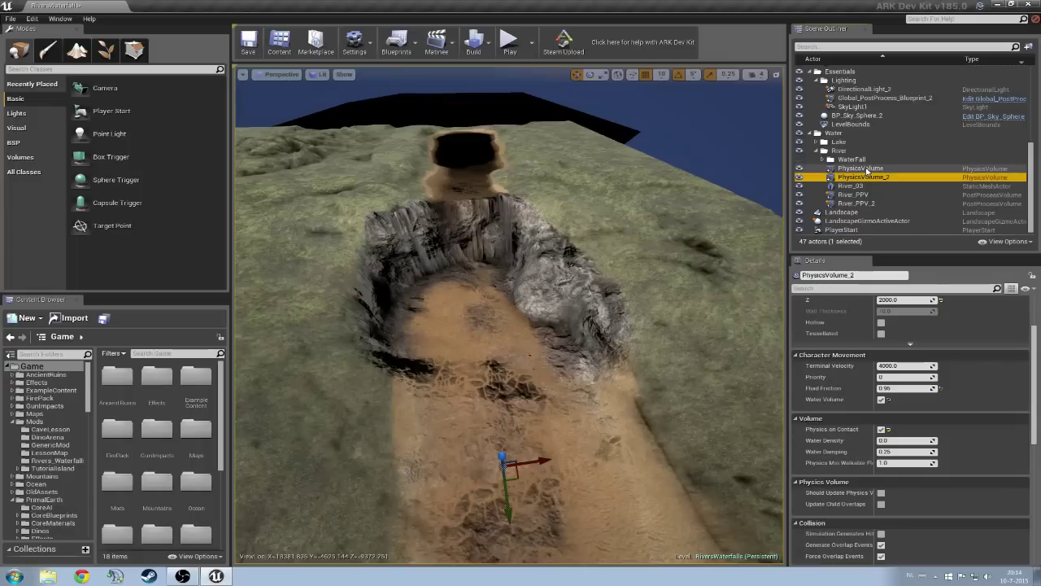
click(861, 167)
right_drag(576, 265, 529, 303)
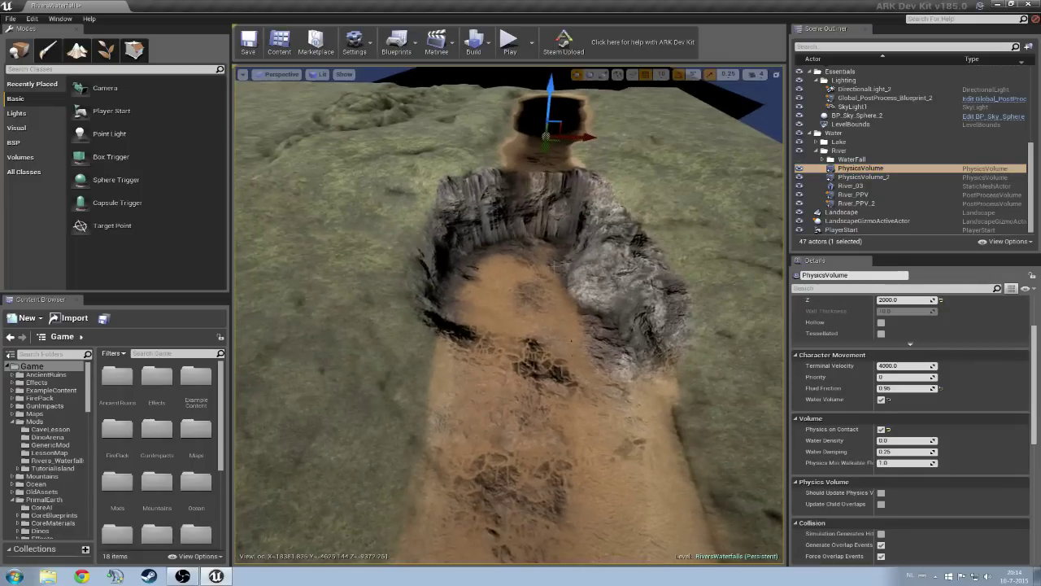
key(a)
right_drag(515, 246, 779, 316)
key(s)
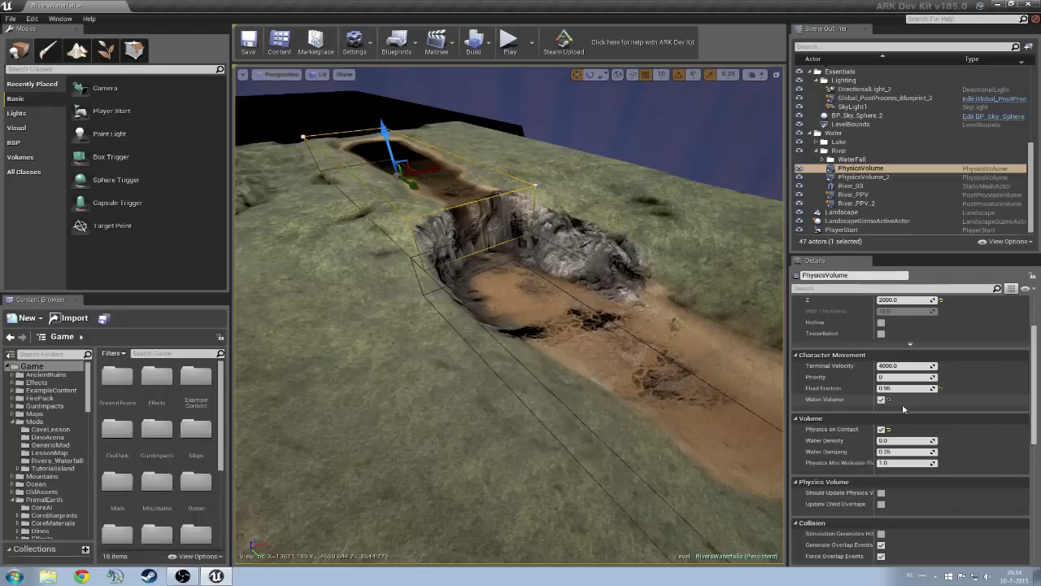
Step: Select the River_PPV post process volume and expand its Blendables to inspect the underwater materials and brush settings
click(927, 196)
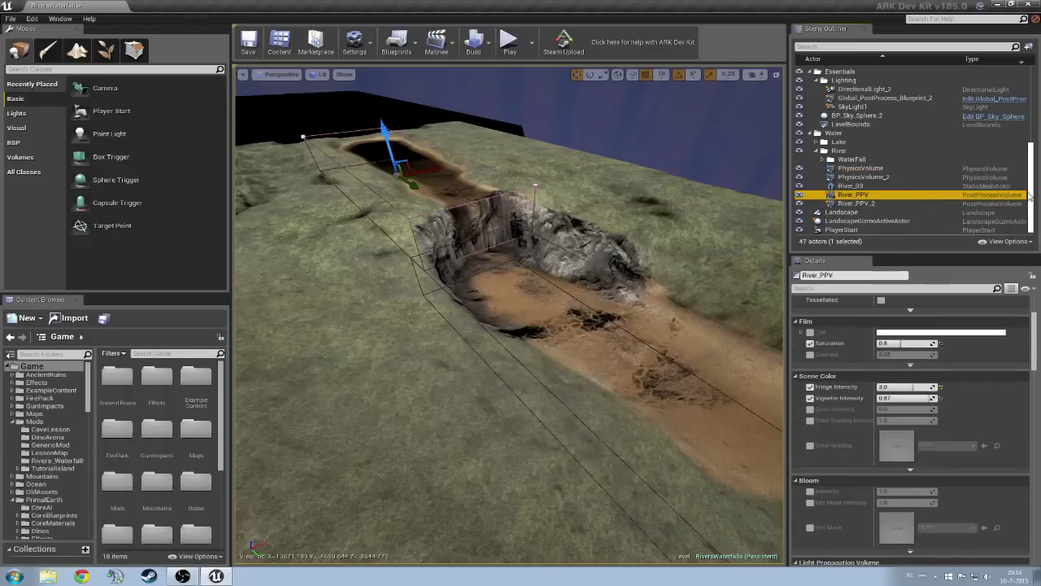
scroll(1030, 329, down, 3)
drag(1036, 318, 1037, 461)
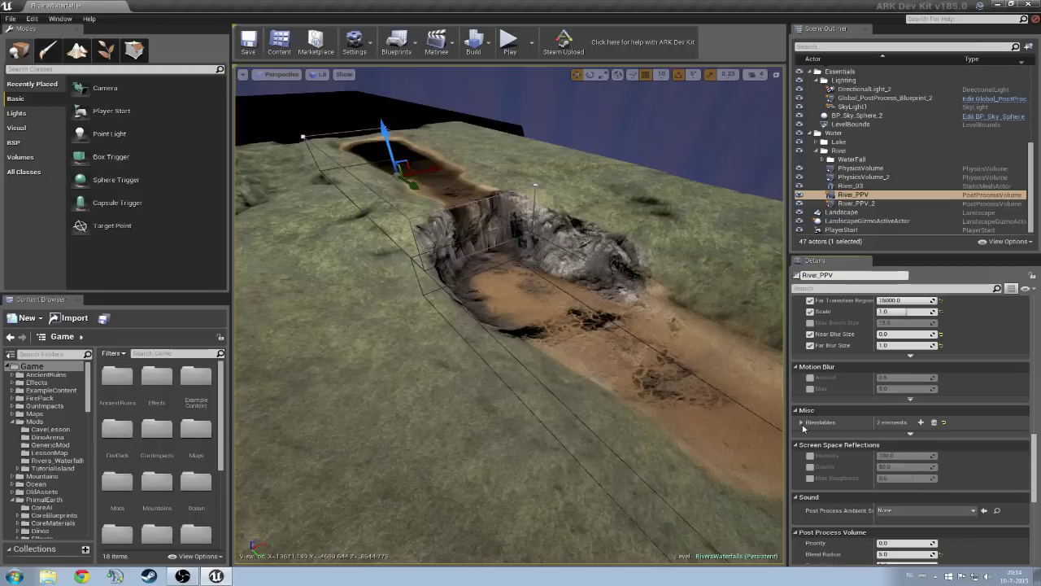
click(803, 427)
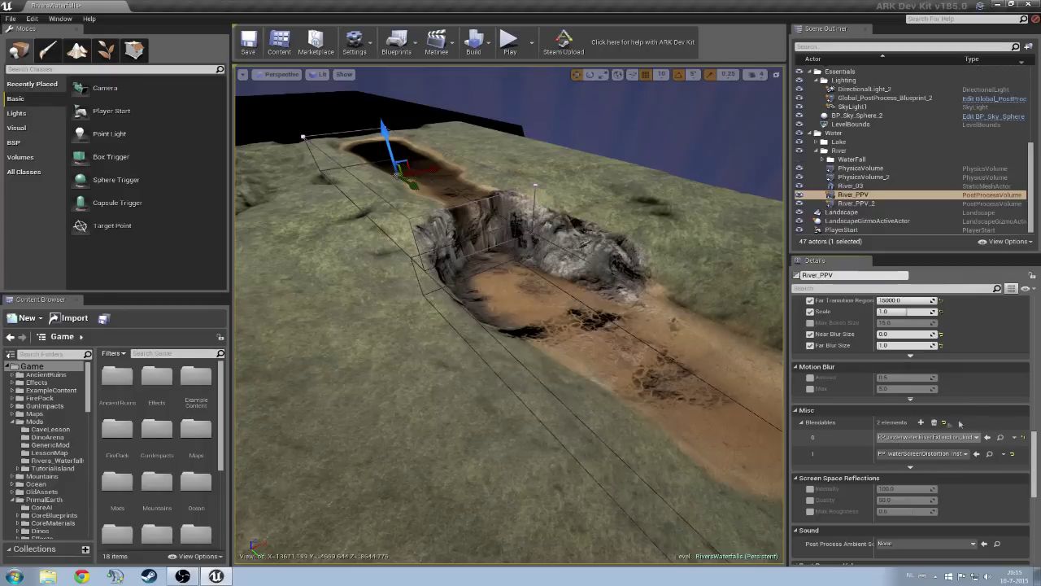
drag(1034, 449, 1034, 305)
Step: Examine from several sides how the River_PPV box covers the upper river and the basin below the falls
mouse_move(510, 314)
right_down()
mouse_move(509, 219)
mouse_move(471, 236)
mouse_move(512, 154)
mouse_move(489, 182)
mouse_move(435, 170)
mouse_move(498, 217)
mouse_move(521, 268)
mouse_move(586, 259)
mouse_move(635, 187)
mouse_move(622, 163)
right_up()
key(w)
key(e)
key(q)
key(e)
key(s)
key(w)
mouse_move(509, 276)
right_down()
mouse_move(510, 341)
mouse_move(455, 285)
mouse_move(520, 252)
mouse_move(509, 284)
right_up()
key(s)
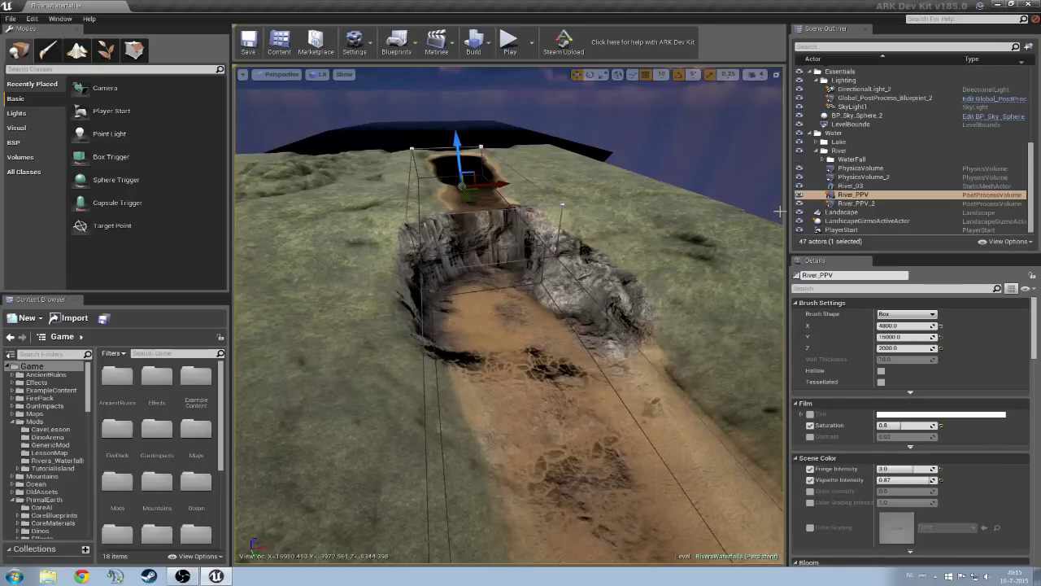
Step: Select the River_03 mesh again and look over the riverbed and the empty cliff
double_click(850, 185)
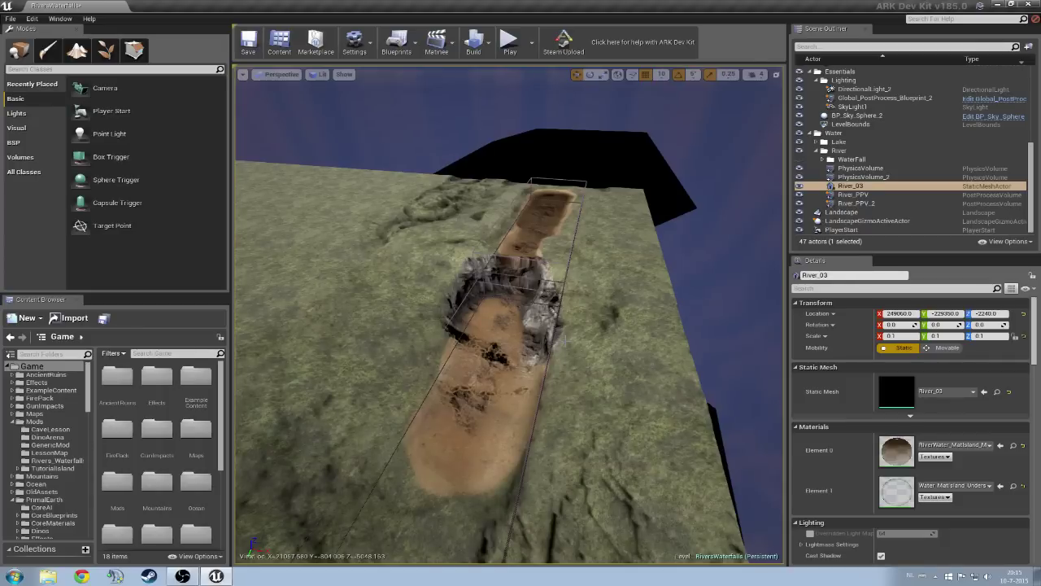
right_drag(619, 276, 691, 253)
key(w)
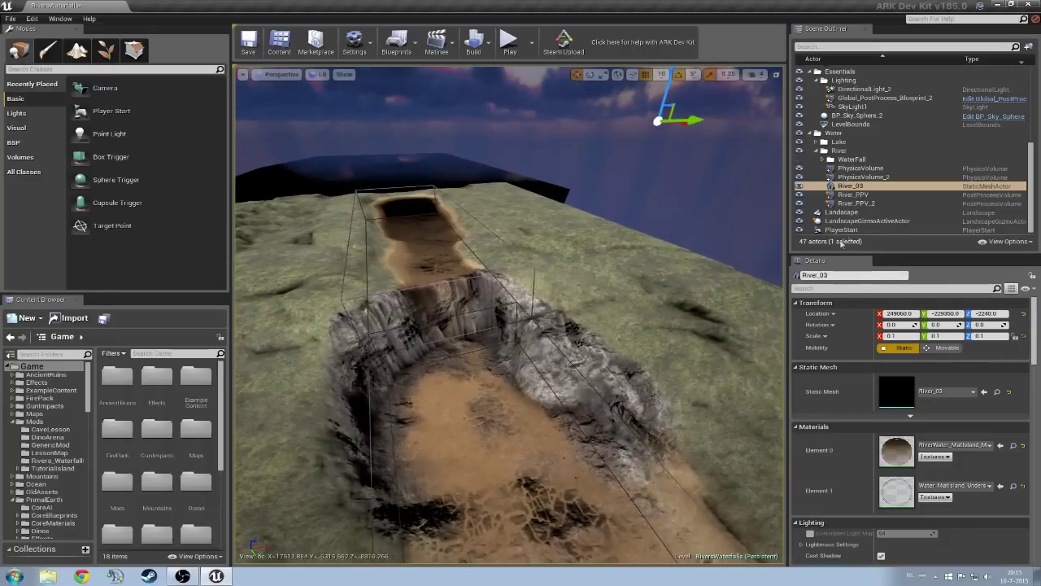
Step: Make the WaterFall folder visible again and bring the waterfall at the cliff into close view
click(851, 158)
right_drag(695, 210, 602, 269)
key(w)
key(s)
key(d)
right_drag(659, 243, 655, 231)
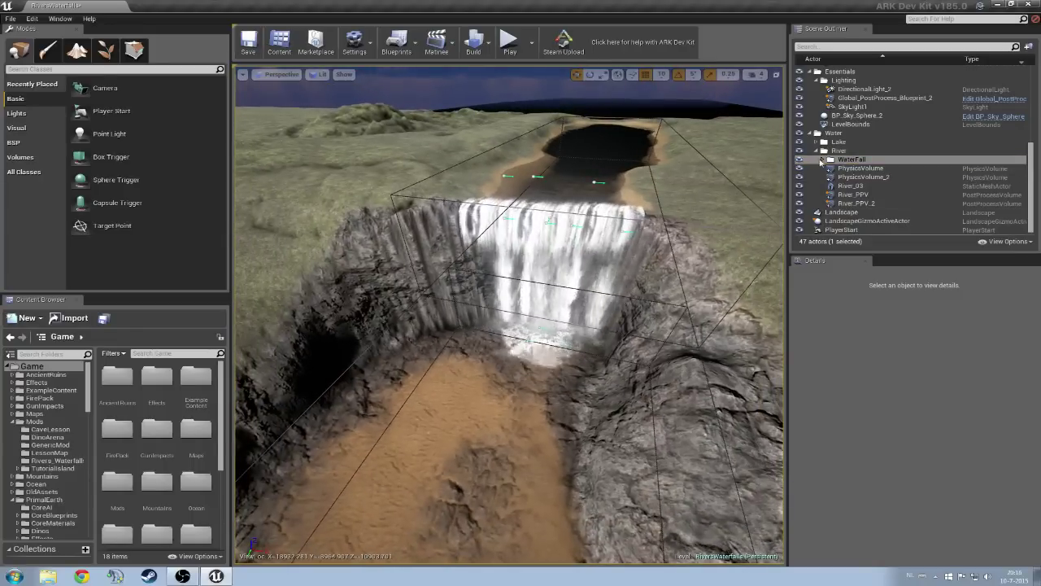
Step: Expand the WaterFall folder and pick waterfall emitters in the scene, including PS_WtrFall_MED_Vol_Param, to examine them
click(822, 159)
key(s)
mouse_move(533, 257)
right_down()
mouse_move(557, 256)
mouse_move(541, 248)
right_up()
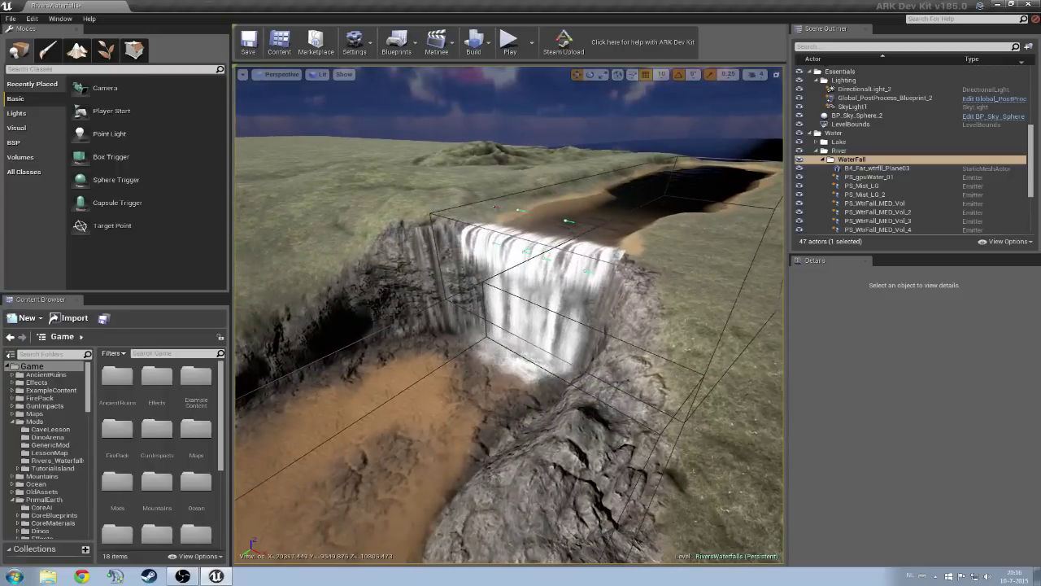
click(496, 206)
ctrl+click(523, 356)
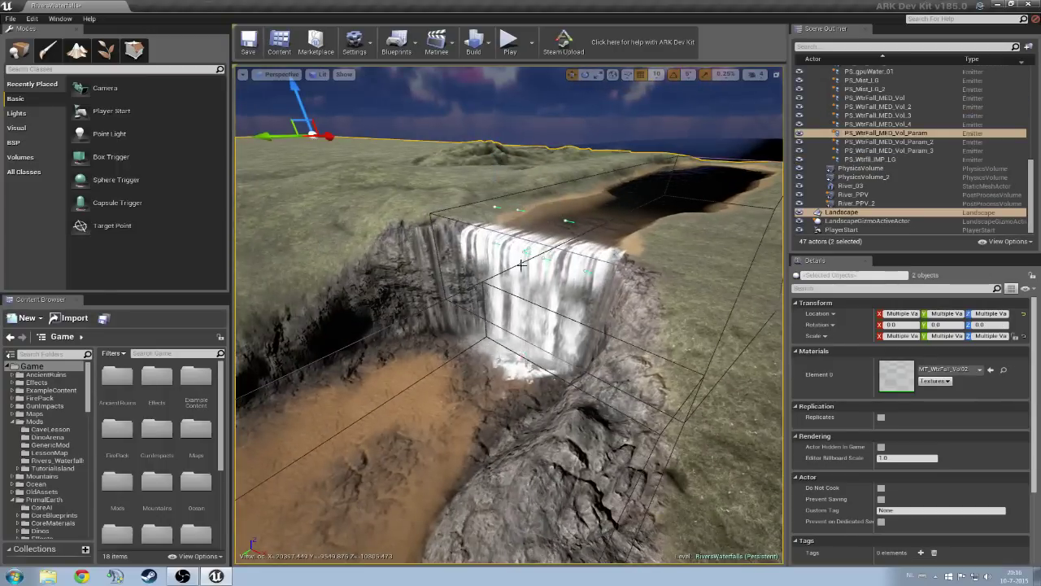
key(f)
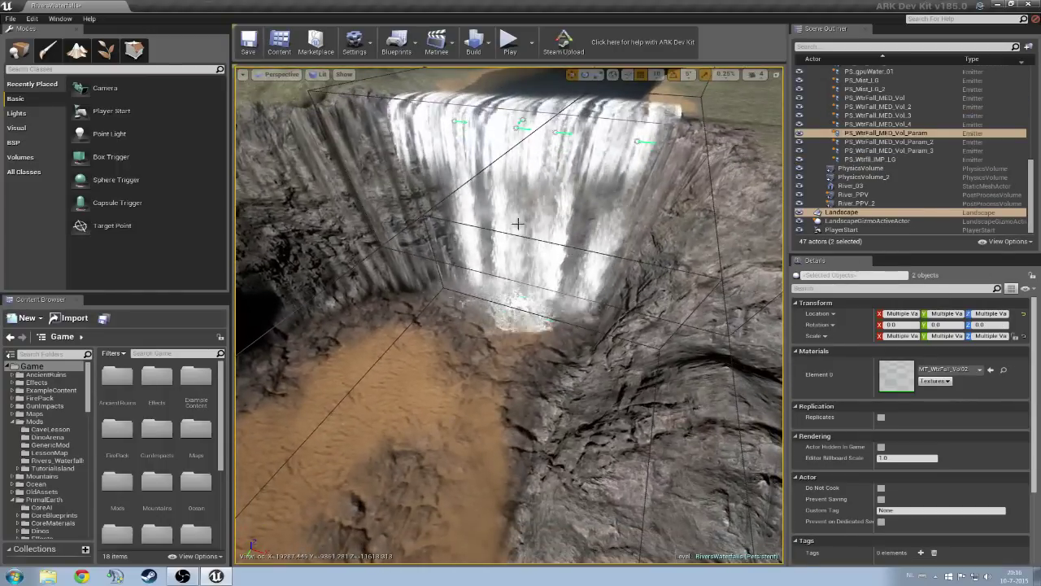
click(517, 222)
right_drag(518, 222, 771, 181)
Step: Select the B4_Far_wtrfll_Plane03 waterfall mesh and move it along the Y axis to -10990
click(631, 221)
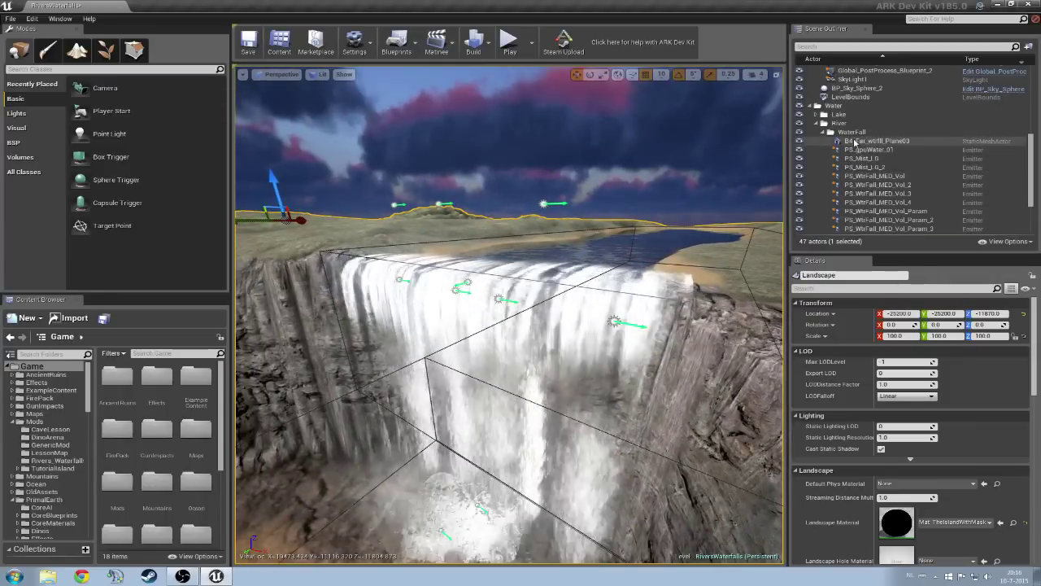
key(f)
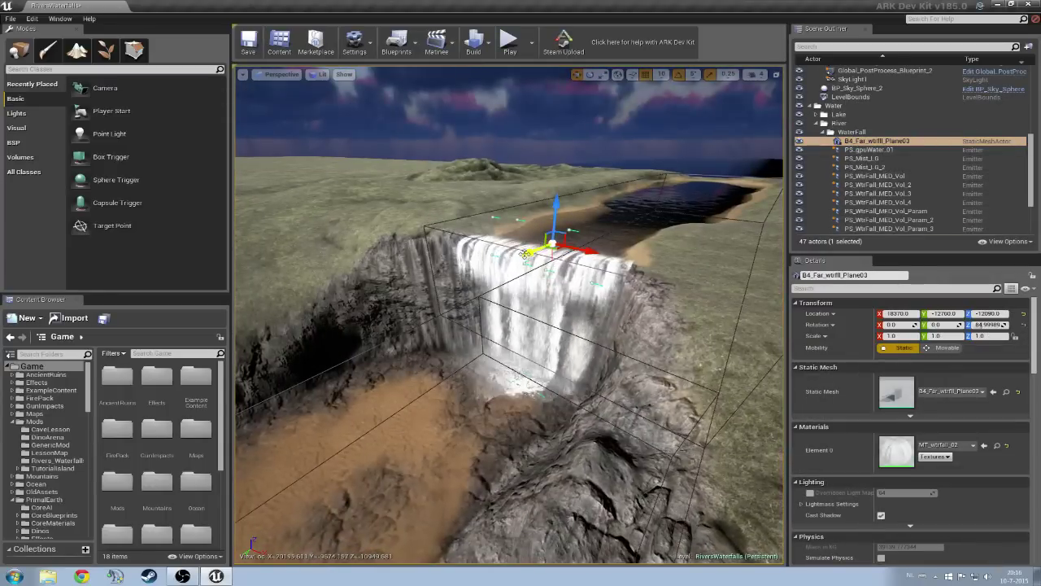
right_drag(352, 306, 308, 289)
key(w)
key(s)
key(w)
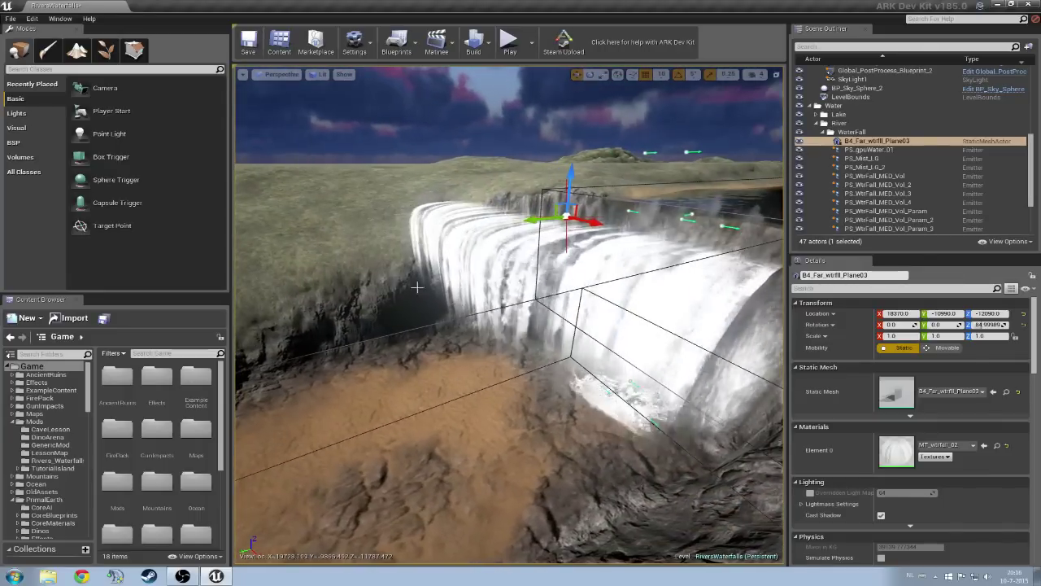
Step: Show the scene in wireframe to examine the waterfall mesh's shape, and return the viewport to lit shading
click(321, 74)
click(341, 115)
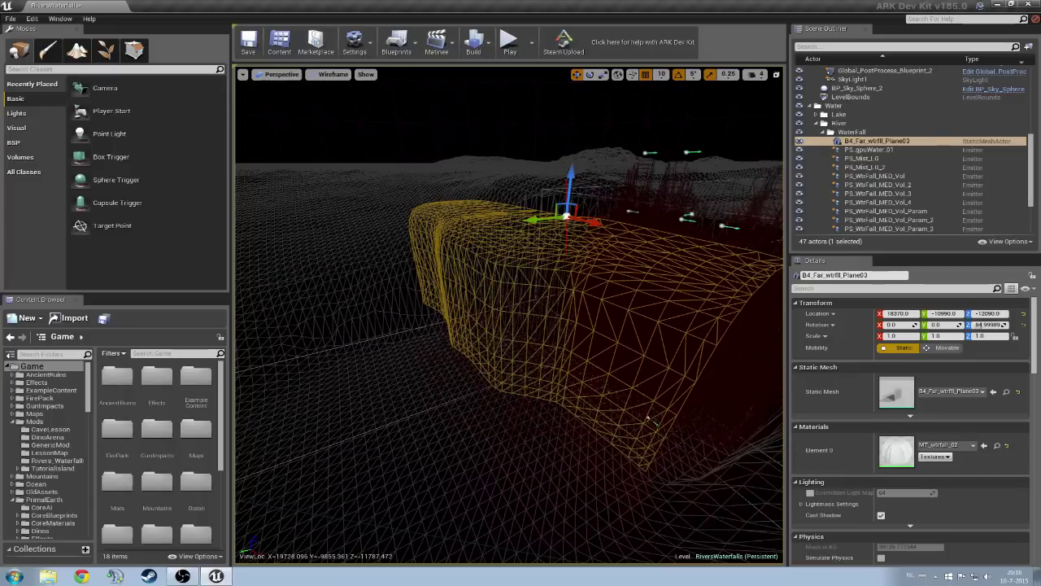
key(a)
right_drag(509, 314, 423, 329)
key(d)
right_drag(360, 93, 360, 93)
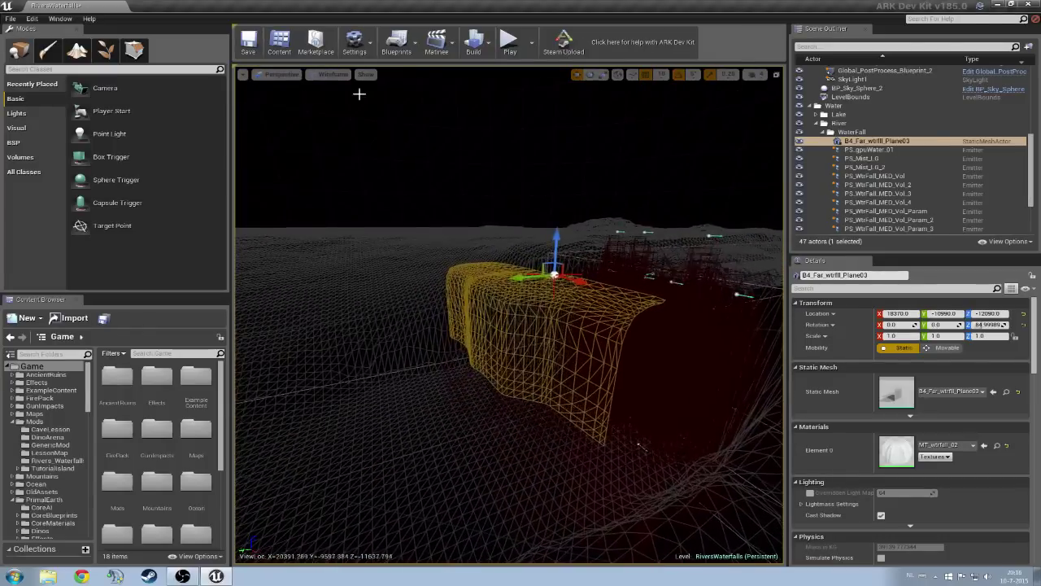
click(333, 74)
click(332, 96)
Step: Select the three PS_WtrFall_MED_Vol_Param emitters above the cliff and move them away from the waterfall along the Y axis
key(w)
right_drag(452, 185, 545, 166)
key(s)
key(w)
click(510, 118)
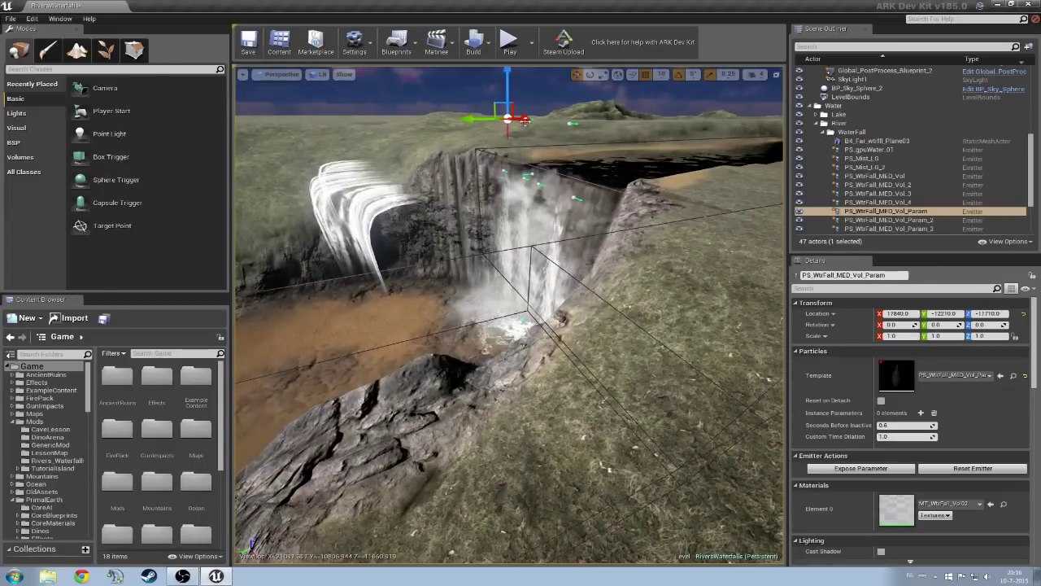
ctrl+click(571, 122)
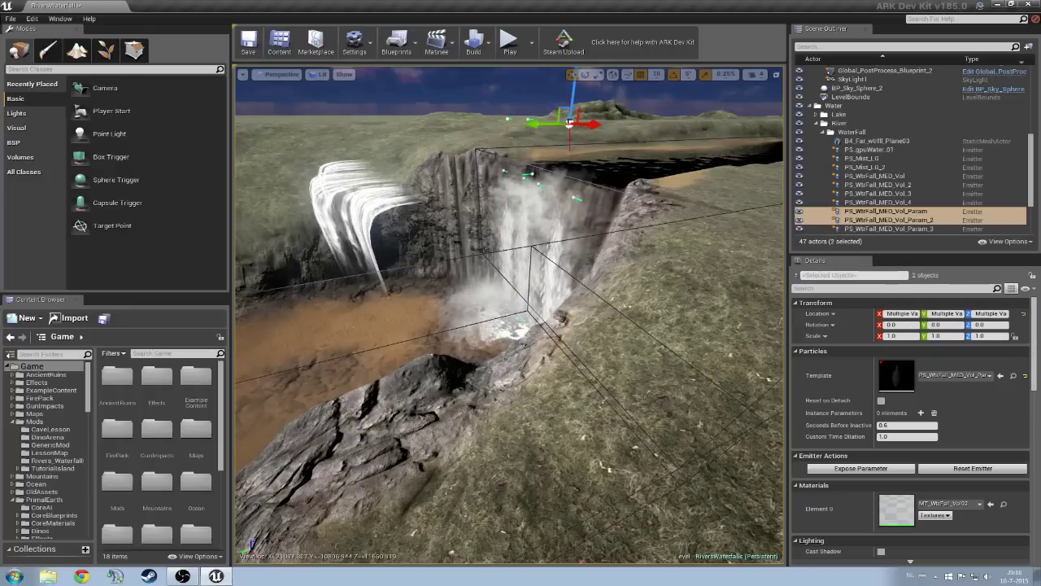
key(f)
key(s)
right_drag(527, 118, 536, 109)
ctrl+click(490, 183)
key(d)
right_drag(491, 183, 415, 179)
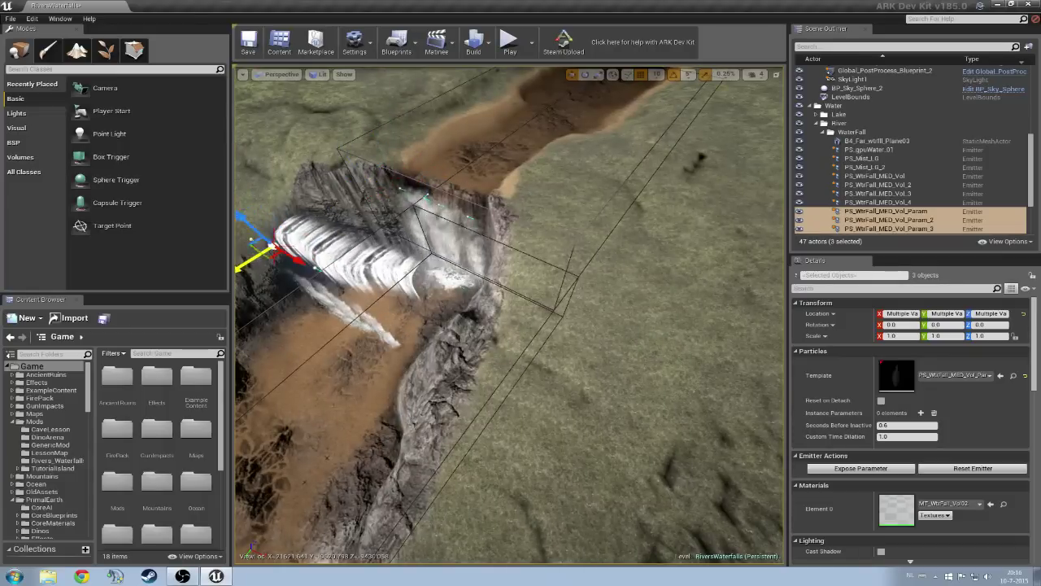
key(f)
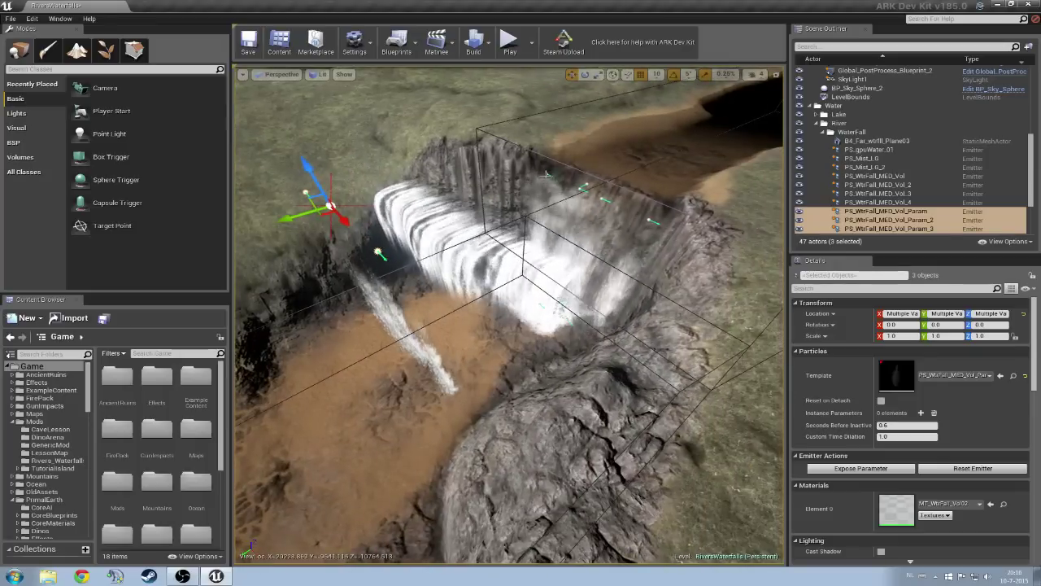
Step: Select the four emitters PS_WtrFall_MED_Vol through PS_WtrFall_MED_Vol_4 and move them along the Y axis out in front of the cliff
click(453, 275)
scroll(848, 197, up, 1)
click(877, 145)
shift+click(874, 172)
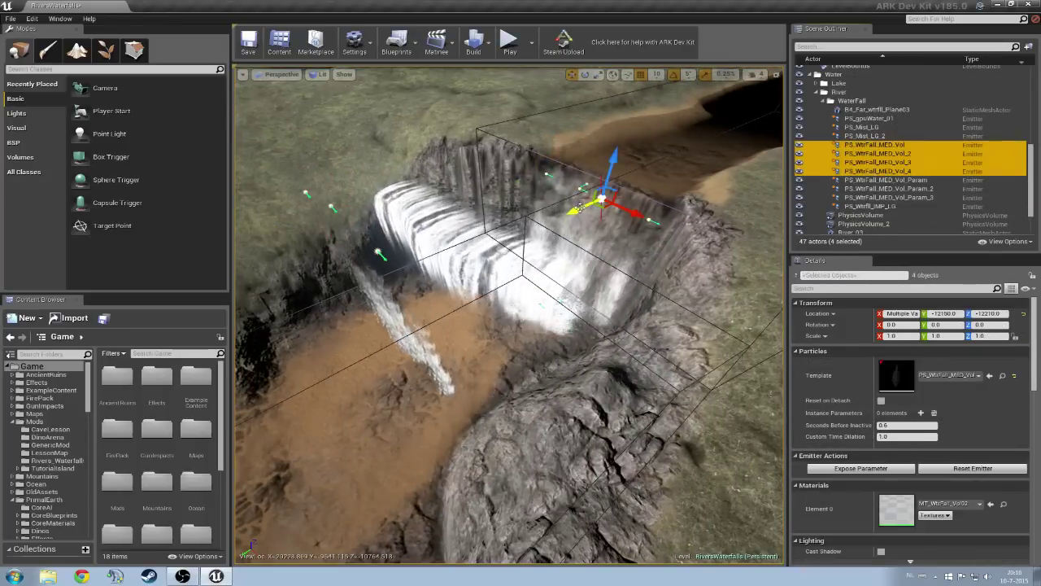
drag(580, 208, 533, 223)
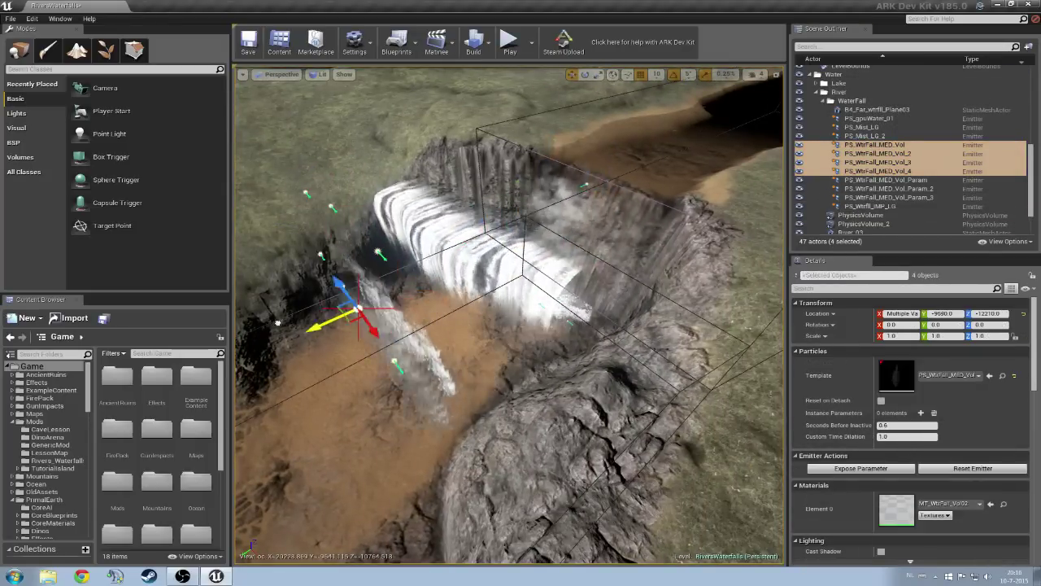
Step: Select the PS_gpuWater_01 emitter and move it along the Y axis to -8390, away from the waterfall
click(584, 187)
right_drag(692, 170, 690, 124)
key(w)
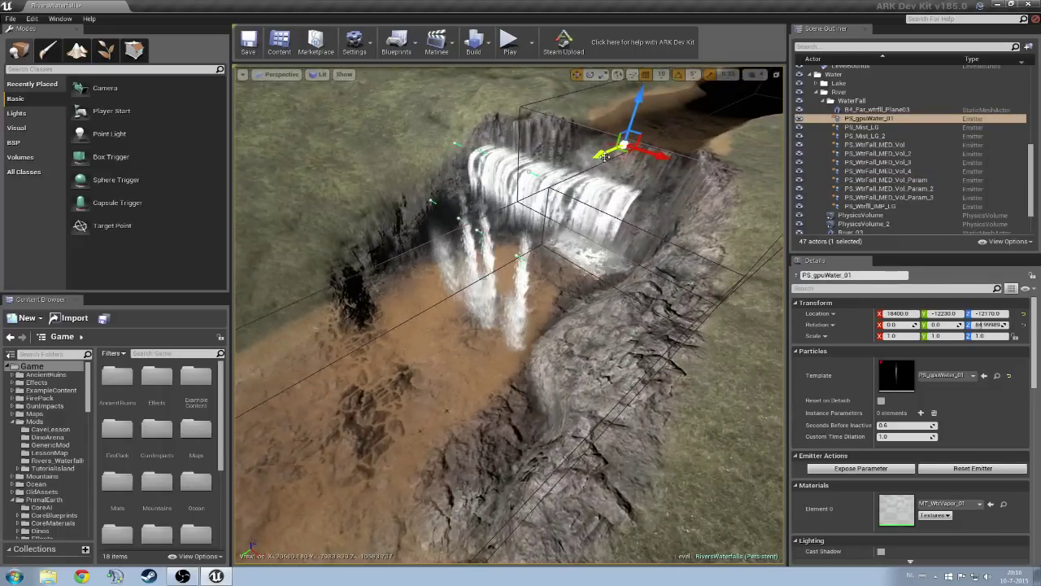
key(w)
mouse_move(371, 285)
right_down()
mouse_move(273, 295)
mouse_move(419, 262)
mouse_move(358, 289)
mouse_move(346, 273)
mouse_move(371, 285)
right_up()
key(w)
key(f)
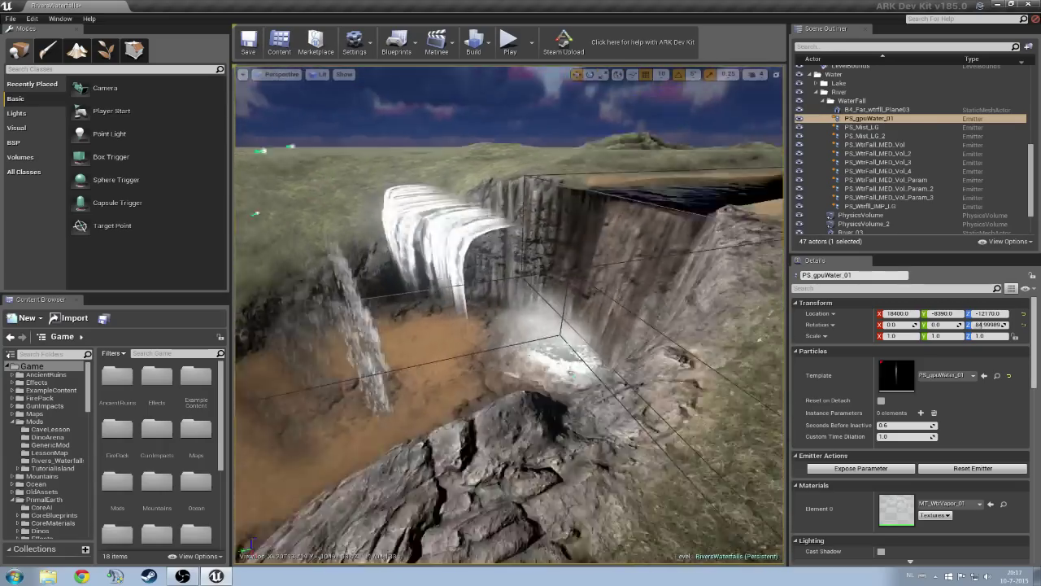
Step: Select the PS_Mist_LG and PS_Mist_LG_2 emitters at the waterfall's base and raise them to Z -13290
click(863, 120)
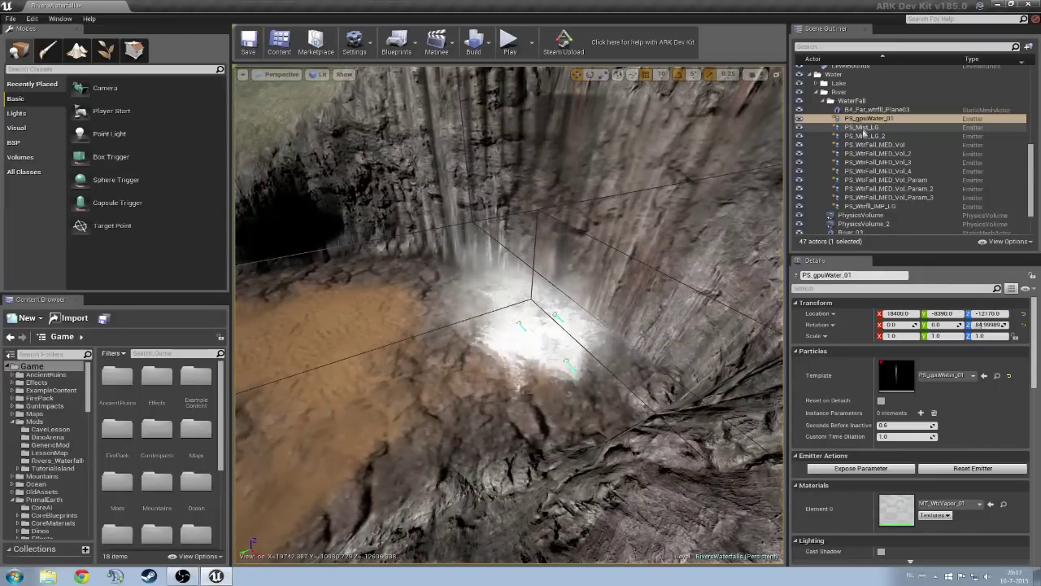
click(863, 127)
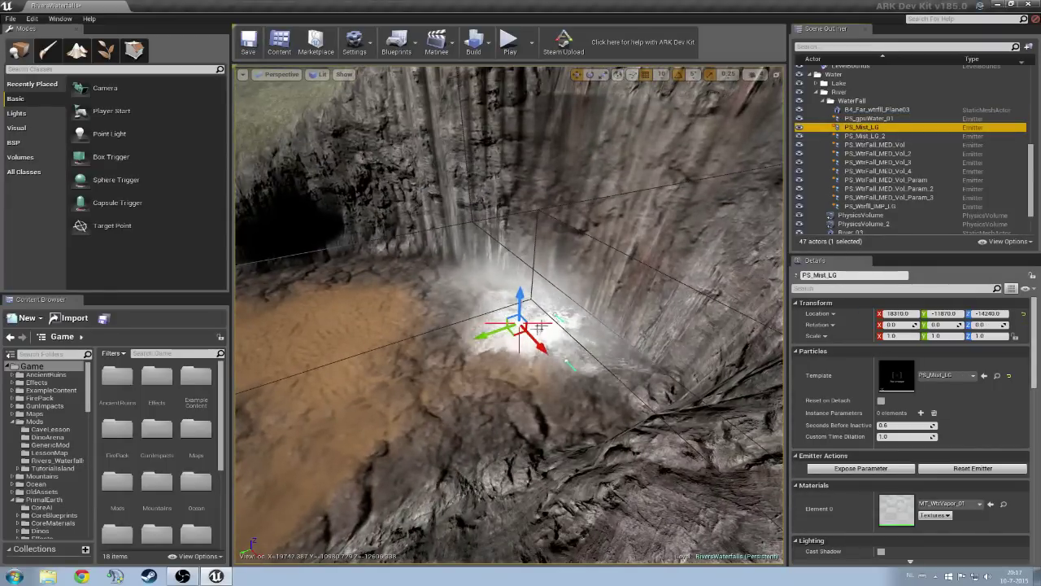
ctrl+click(864, 135)
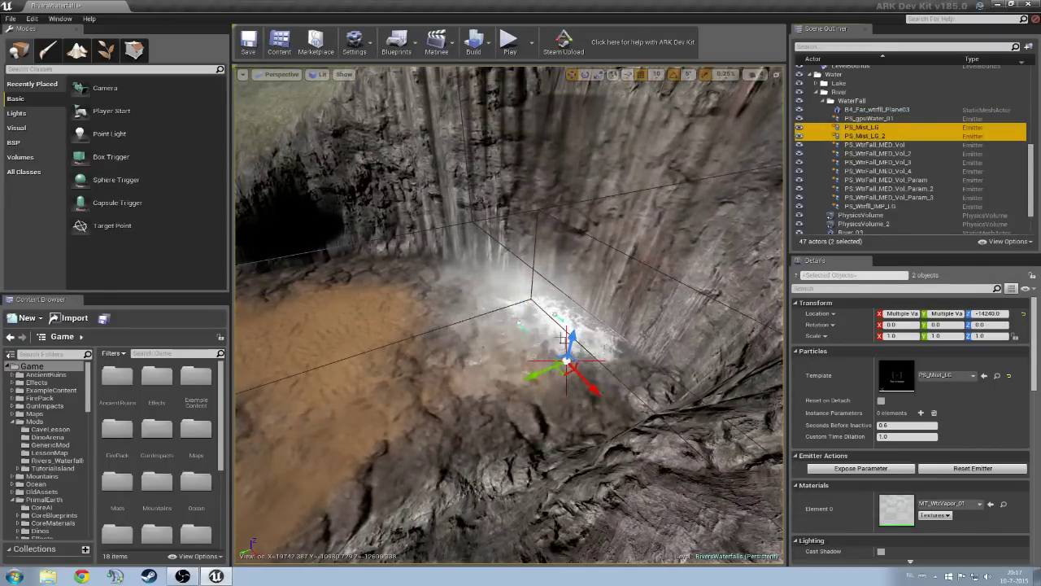
drag(569, 340, 584, 286)
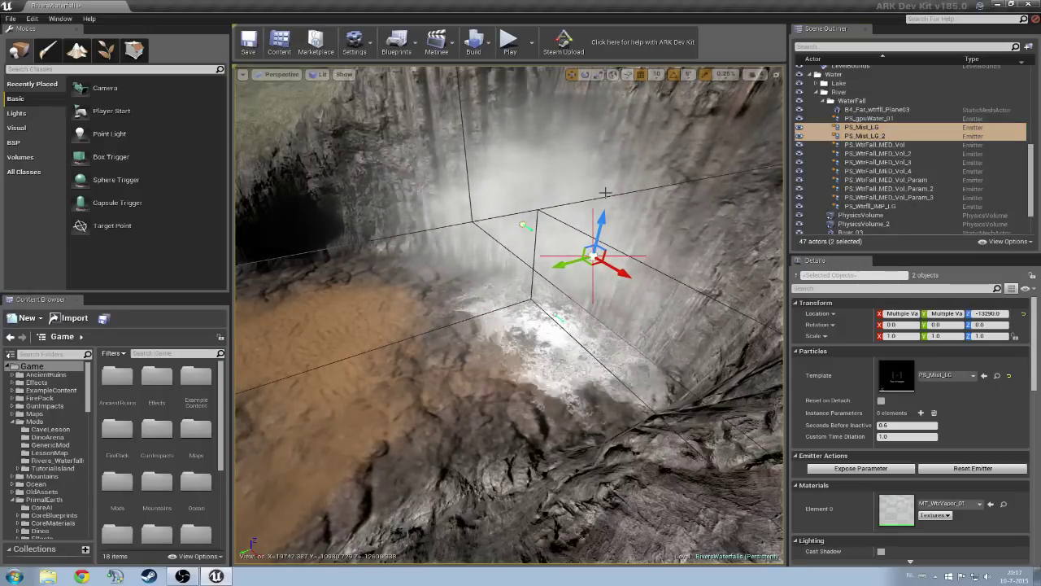
Step: Select the PS_Wtrfll_IMP_LG splash emitter and examine it together with the separated waterfall effects from a wider view
click(887, 206)
drag(516, 328, 493, 330)
right_drag(492, 330, 530, 311)
key(s)
key(a)
key(s)
key(a)
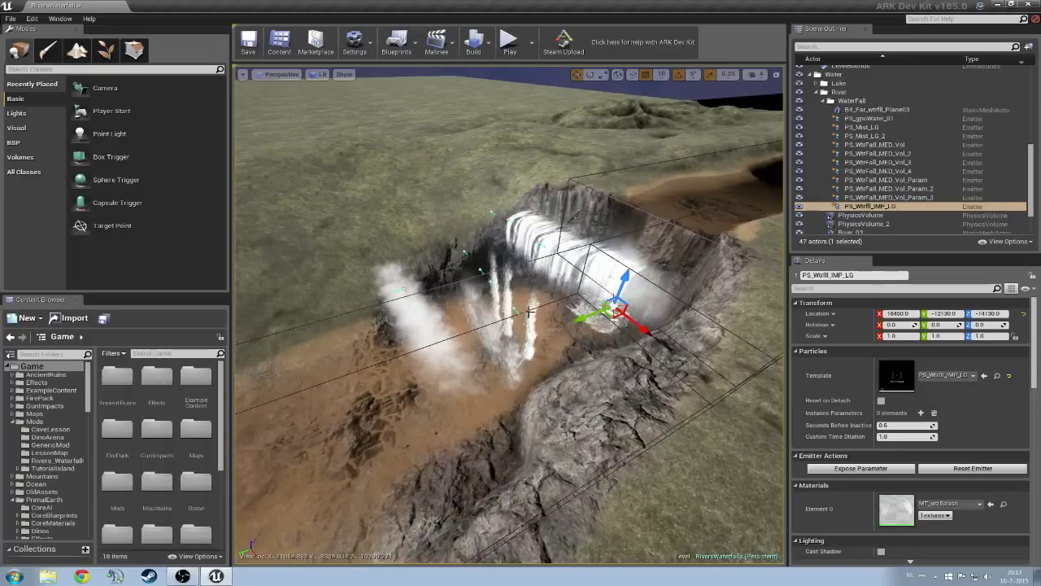
Step: Delete everything in the WaterFall folder, from B4_Far_wtrfll_Plane03 through PS_Wtrfll_IMP_LG
click(867, 109)
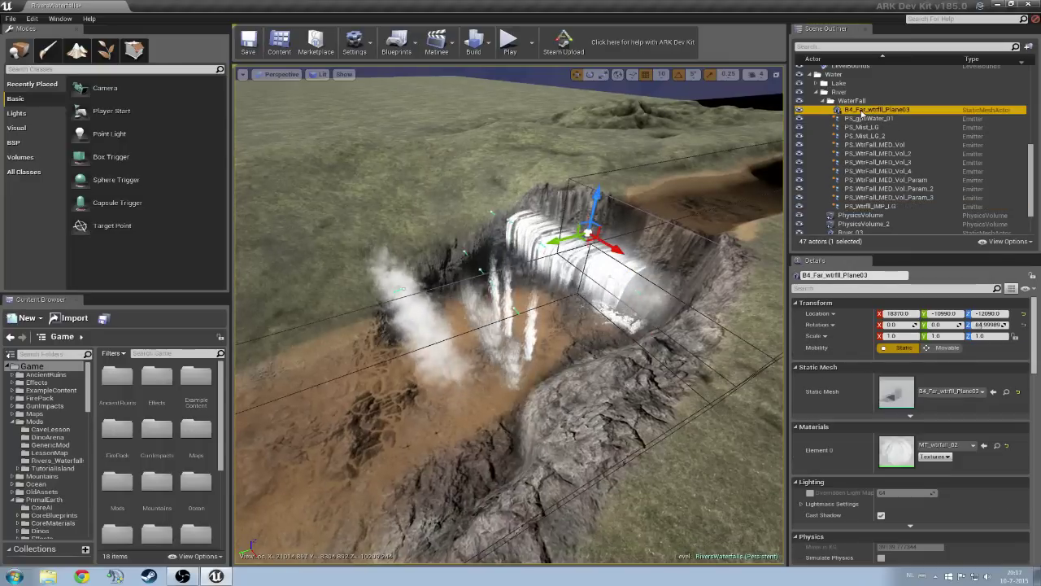
shift+click(867, 207)
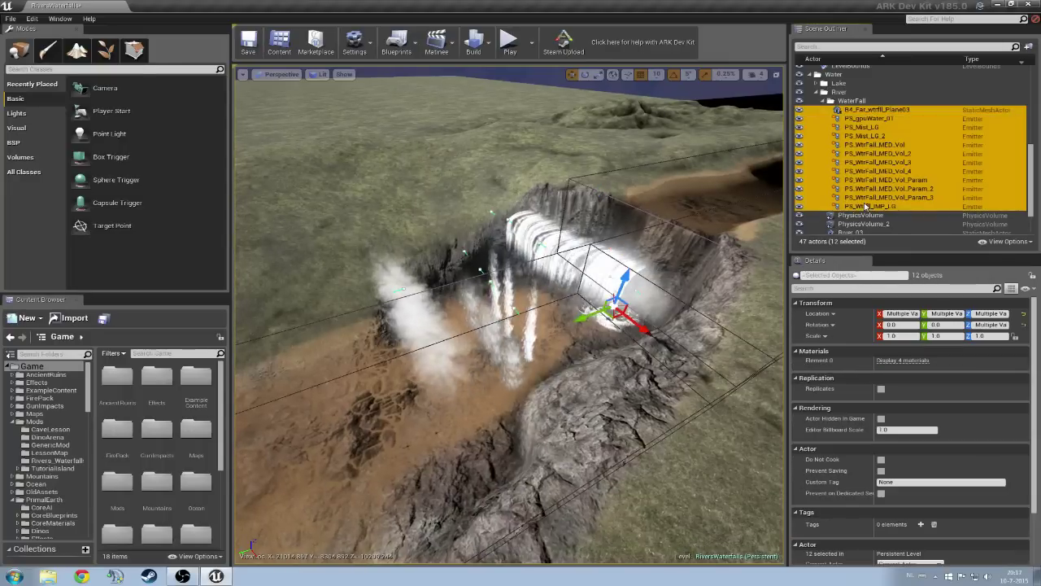
key(Delete)
Step: Search the content for "b4_far" and place the B4_Far_wtrfll_Plane03 mesh at the empty cliff edge
right_drag(596, 206, 596, 207)
key(w)
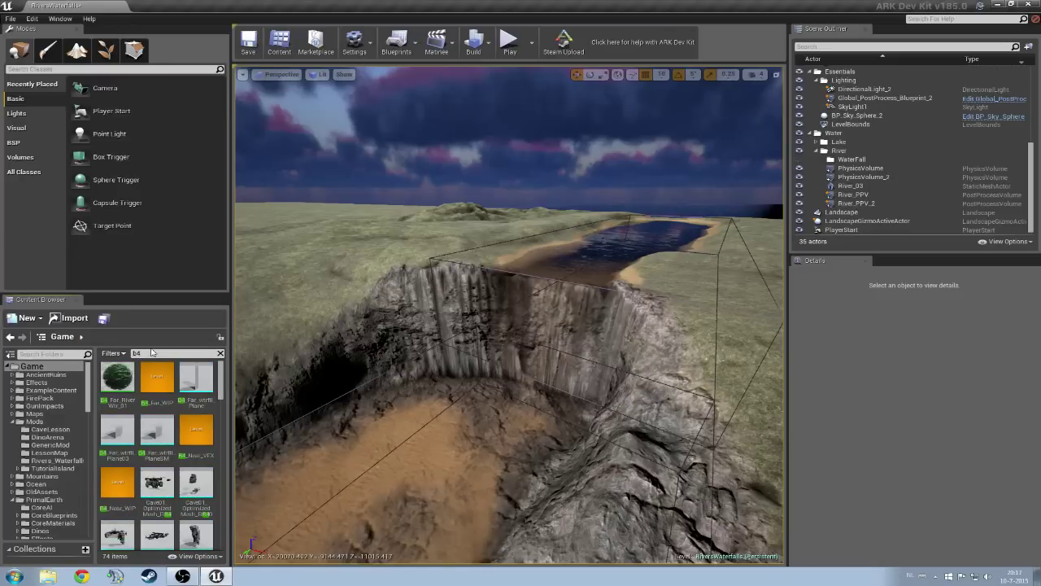
text(_)
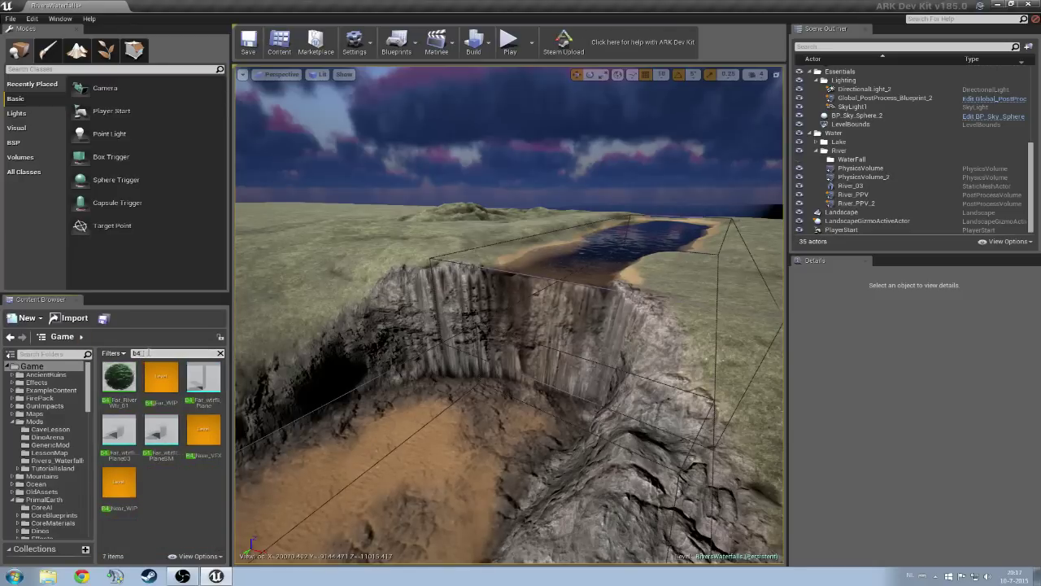
text(far)
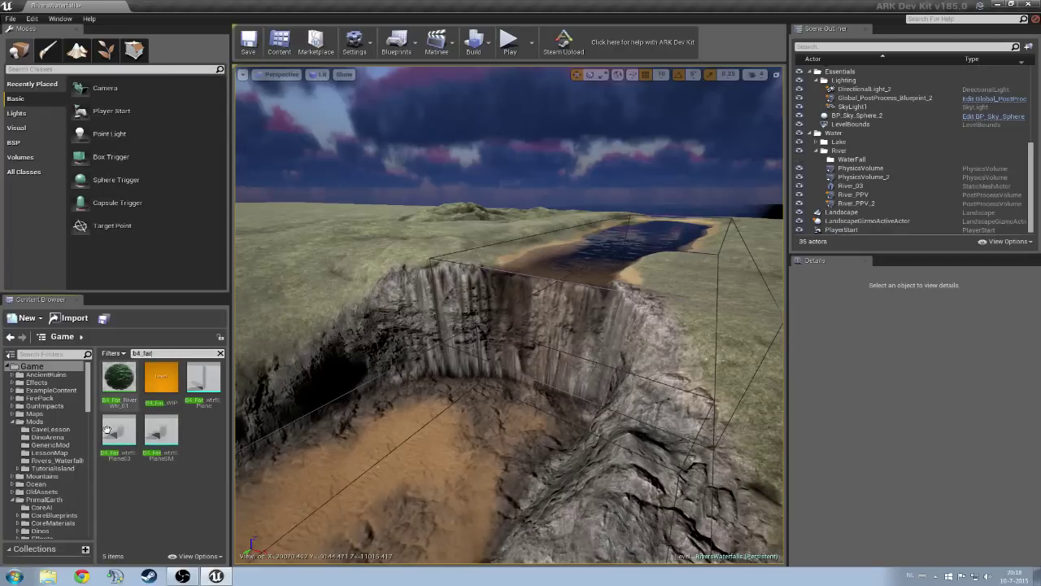
drag(119, 433, 496, 260)
right_drag(508, 315, 496, 341)
key(w)
key(s)
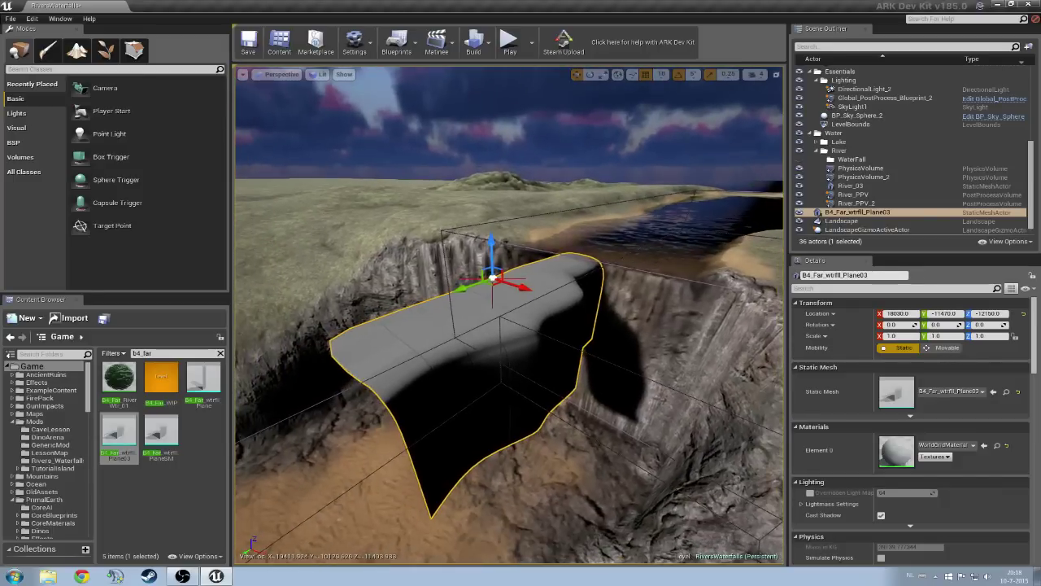
Step: Assign the MT_wtrfall_02 material to the placed waterfall mesh
click(944, 445)
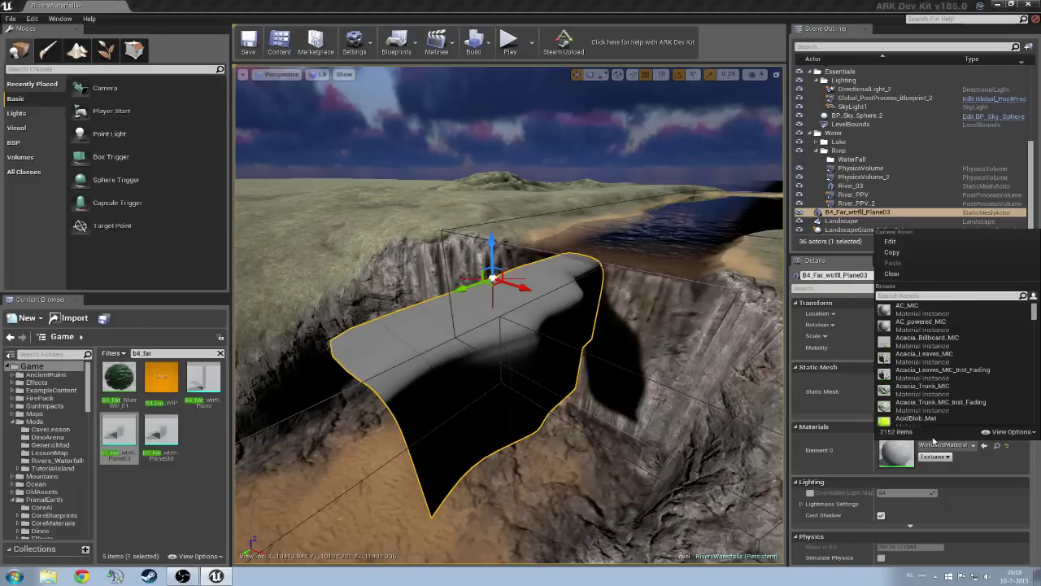
text(MI)
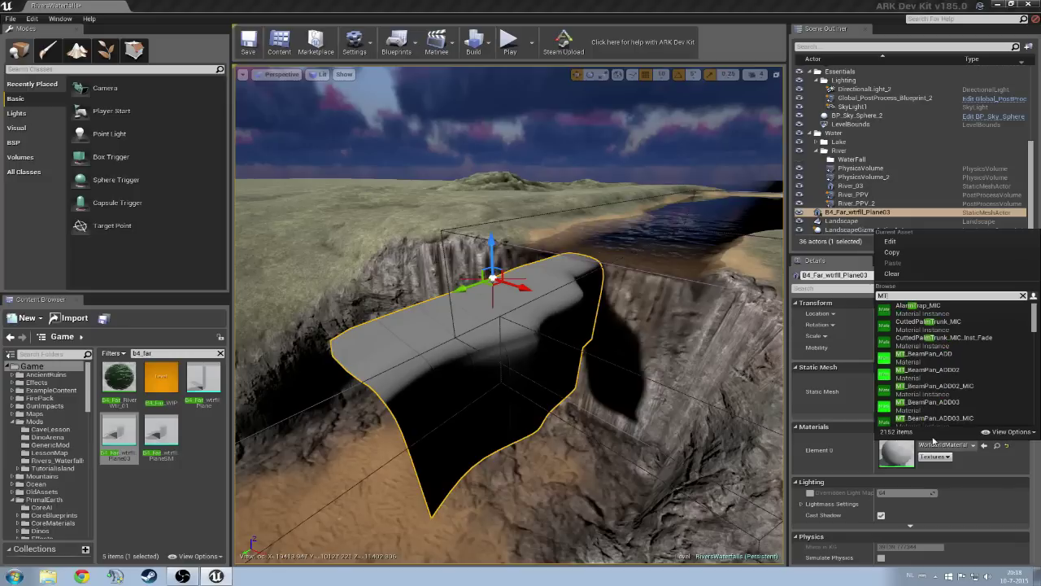
text(_wtrfall)
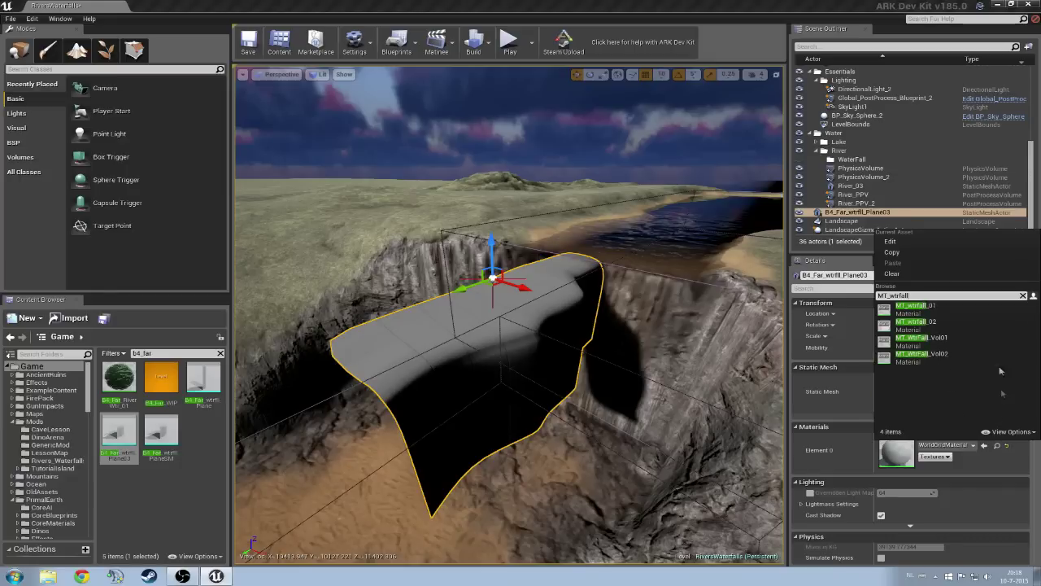
click(930, 324)
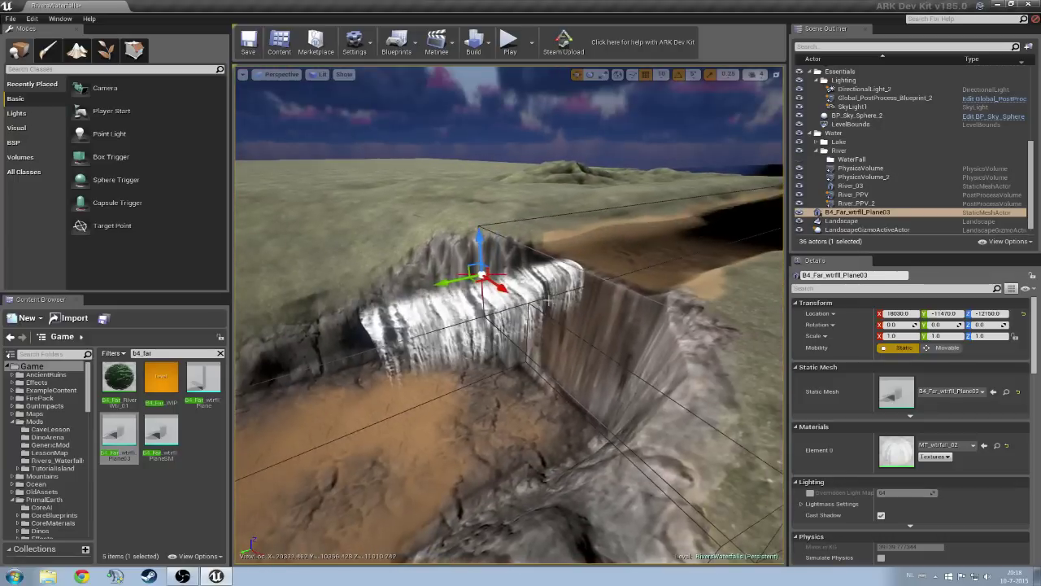
Step: Rotate the waterfall mesh about 85° around Z and move it to the river's edge at about X 18310, Y -12860
key(e)
drag(488, 300, 435, 293)
drag(497, 256, 539, 262)
right_drag(539, 261, 548, 285)
drag(556, 282, 615, 258)
right_drag(616, 259, 630, 203)
alt+drag(583, 344, 530, 266)
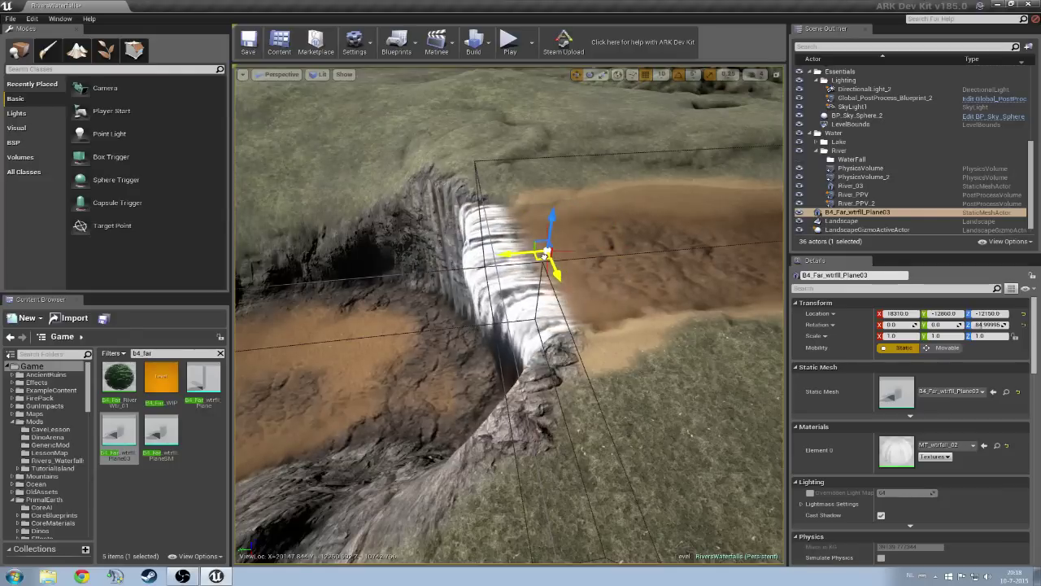
Step: Raise the waterfall mesh slightly to fit the cliff edge and clear the selection
right_drag(538, 258, 699, 183)
right_drag(496, 230, 461, 211)
drag(369, 244, 369, 230)
mouse_move(368, 230)
right_down()
mouse_move(366, 219)
mouse_move(381, 236)
right_up()
mouse_move(414, 266)
right_down()
mouse_move(414, 280)
mouse_move(413, 266)
right_up()
key(Escape)
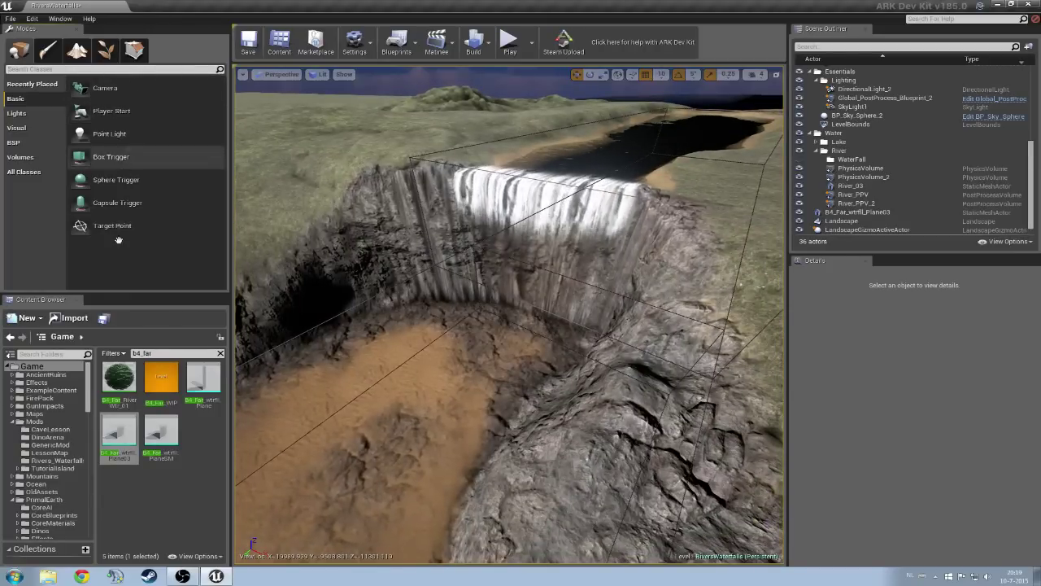
Step: Search the content for "PS_gpu", place PS_gpuWater_01 in front of the waterfall and rotate it about 85° around Z
click(219, 353)
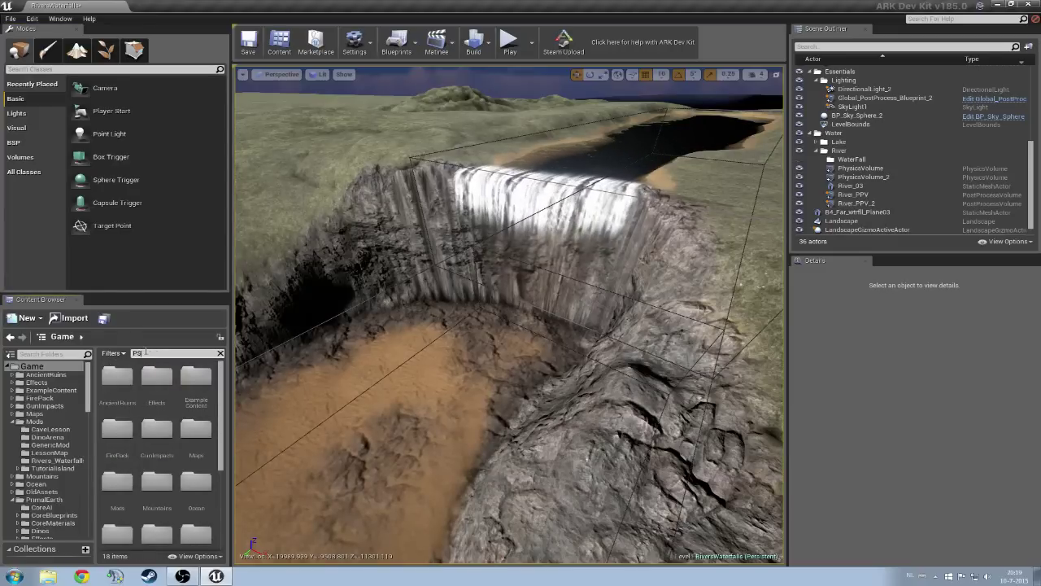
text(PS_gpu)
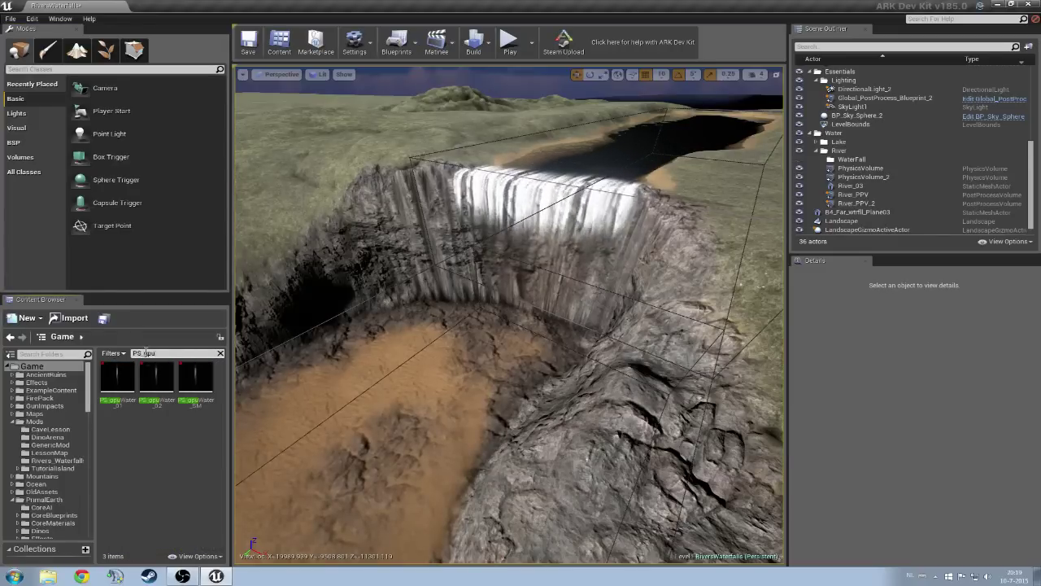
click(117, 377)
drag(470, 353, 485, 220)
right_drag(485, 220, 533, 198)
key(a)
key(e)
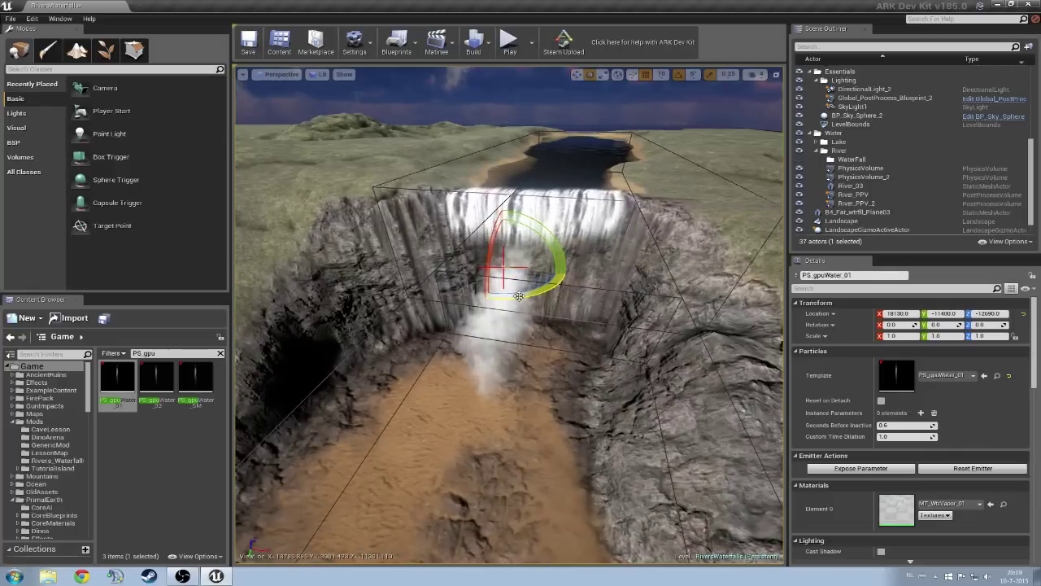
drag(528, 291, 480, 294)
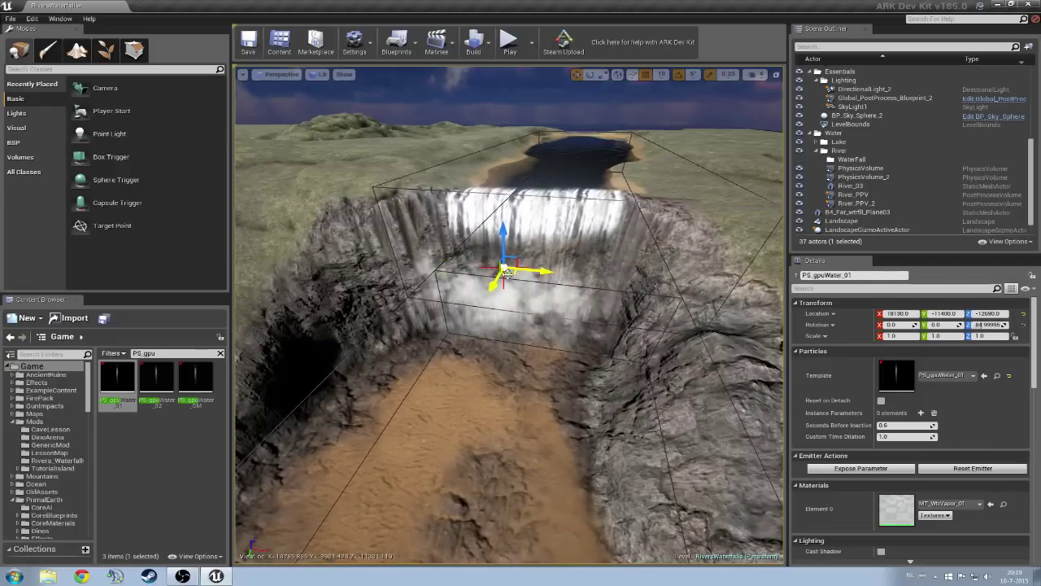
Step: Move the PS_gpuWater_01 emitter back against the waterfall to X 18260, Y -12280
key(w)
right_drag(534, 250, 481, 200)
key(d)
key(s)
key(w)
key(s)
key(a)
key(q)
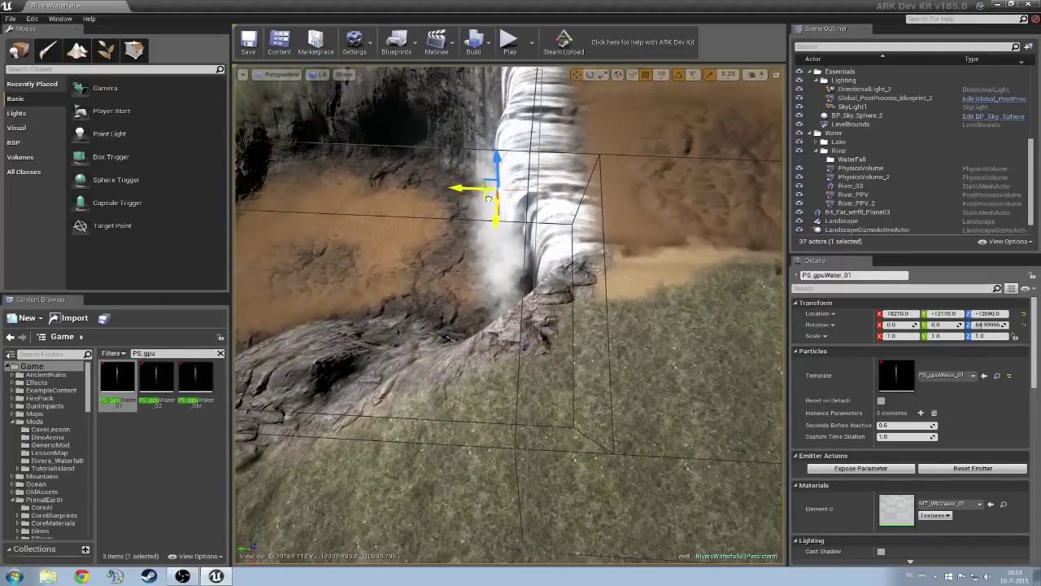
drag(498, 197, 504, 196)
Step: Raise the PS_gpuWater_01 emitter to the top of the waterfall at Z -12200
right_drag(510, 195, 548, 180)
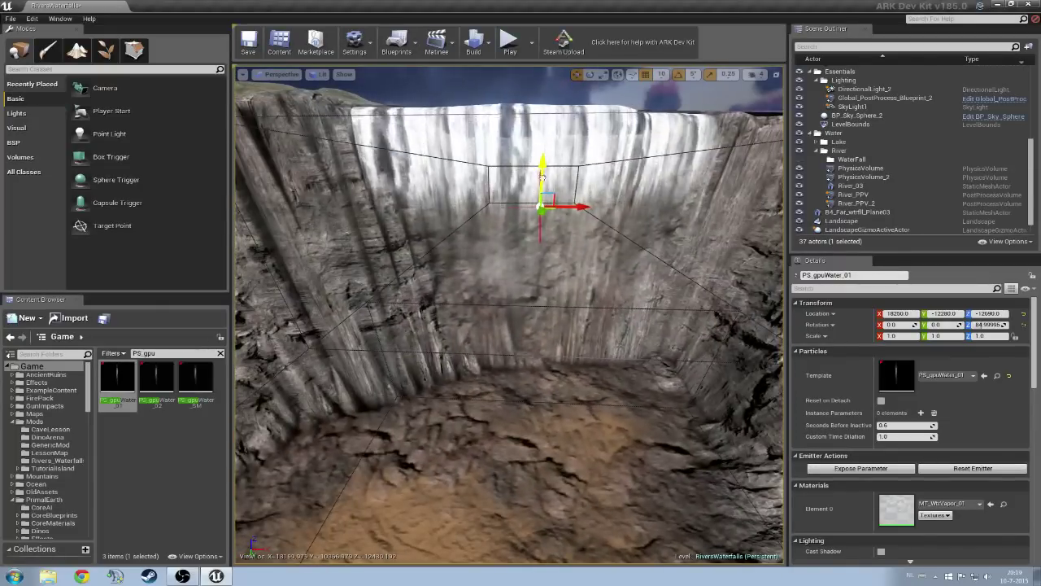
drag(538, 225, 531, 241)
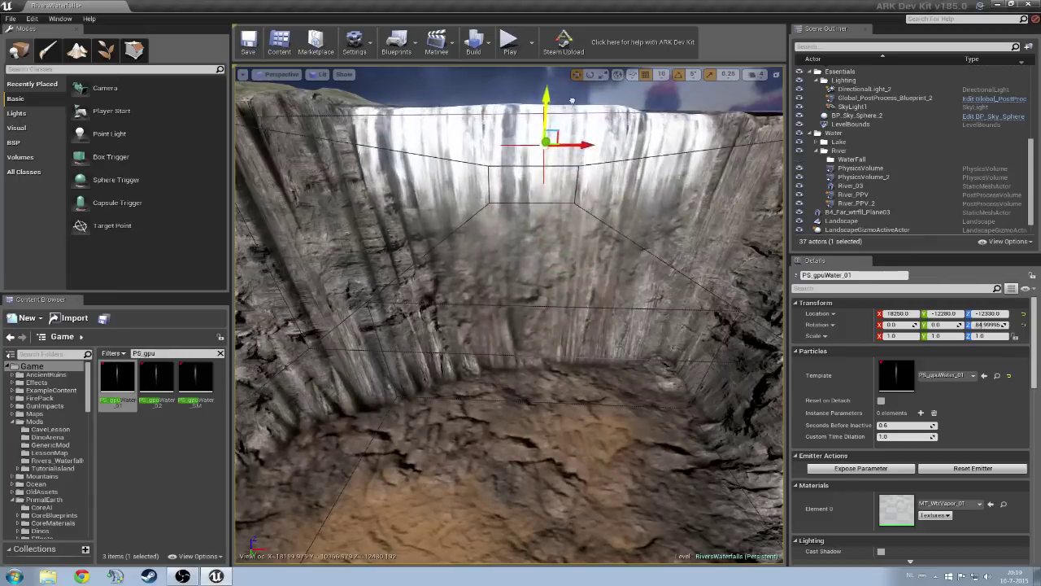
drag(572, 101, 574, 59)
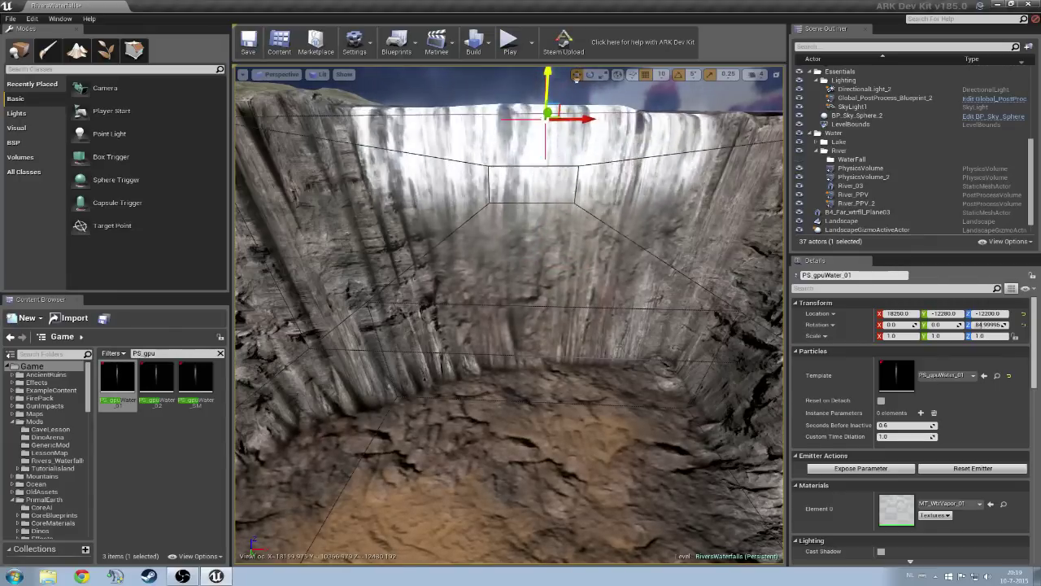
Step: Lower the PS_gpuWater_01 emitter to Z -12440 at the waterfall and clear the selection
right_drag(570, 102, 628, 102)
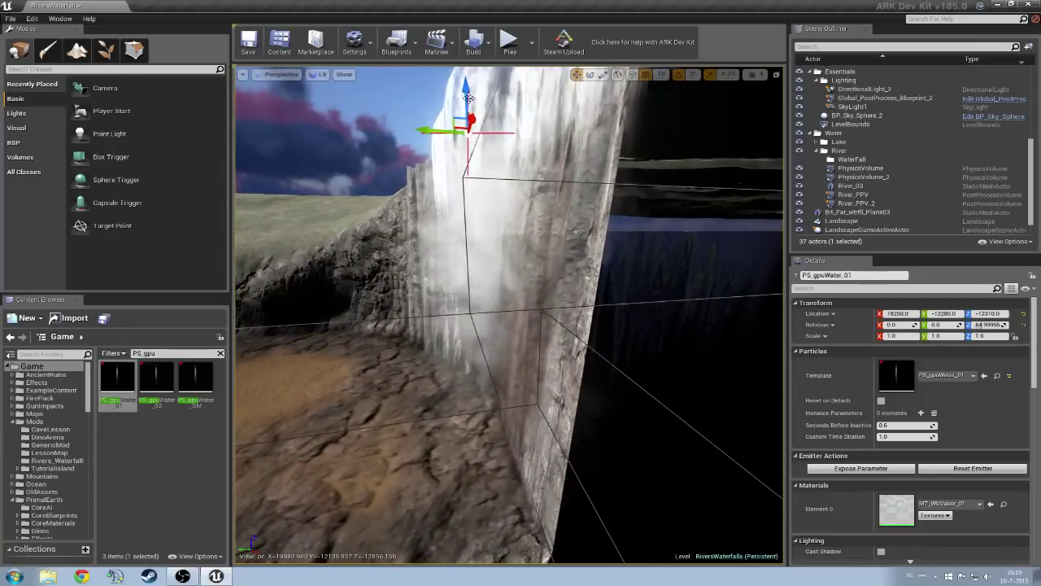
drag(467, 99, 466, 124)
right_drag(466, 124, 488, 163)
right_drag(463, 101, 542, 179)
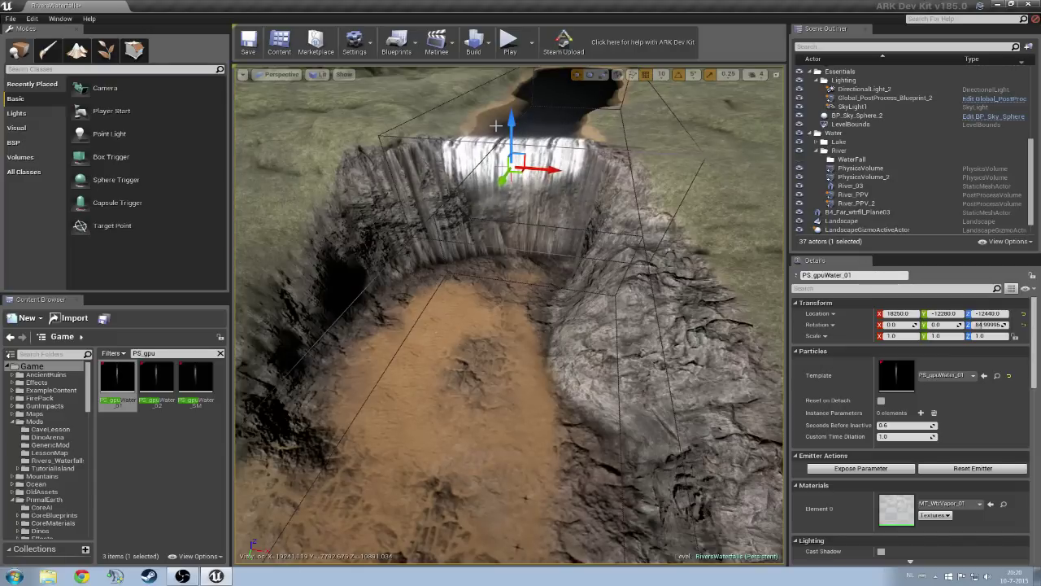
right_drag(550, 196, 479, 122)
alt+drag(463, 191, 424, 284)
key(Escape)
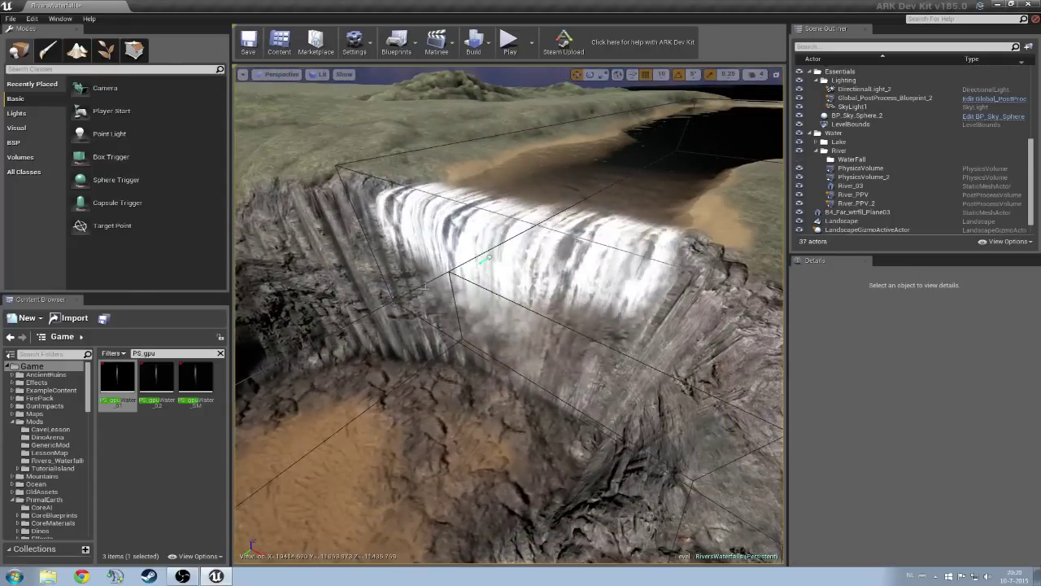
Step: Search the content for "ps_Mist" and place a PS_Mist_LG emitter on the ground near the waterfall's foot
click(161, 352)
key(BackSpace)
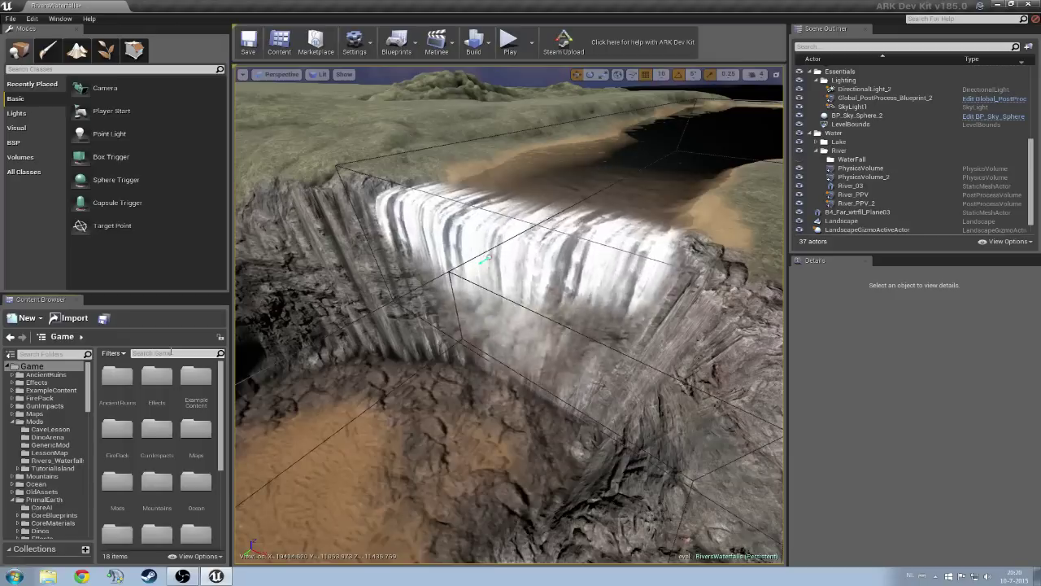
text(ps_Mis)
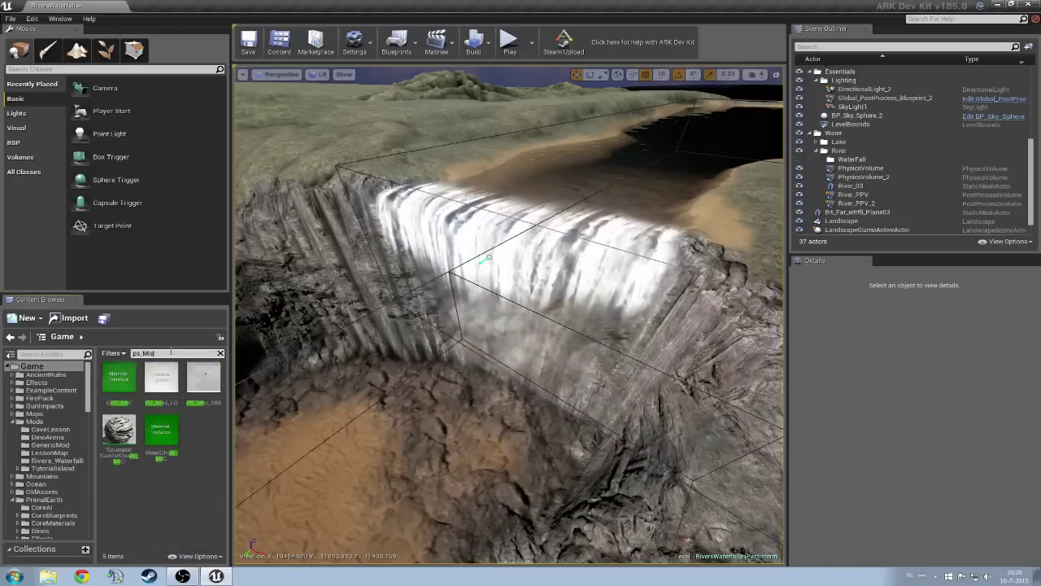
text(t)
drag(119, 385, 417, 382)
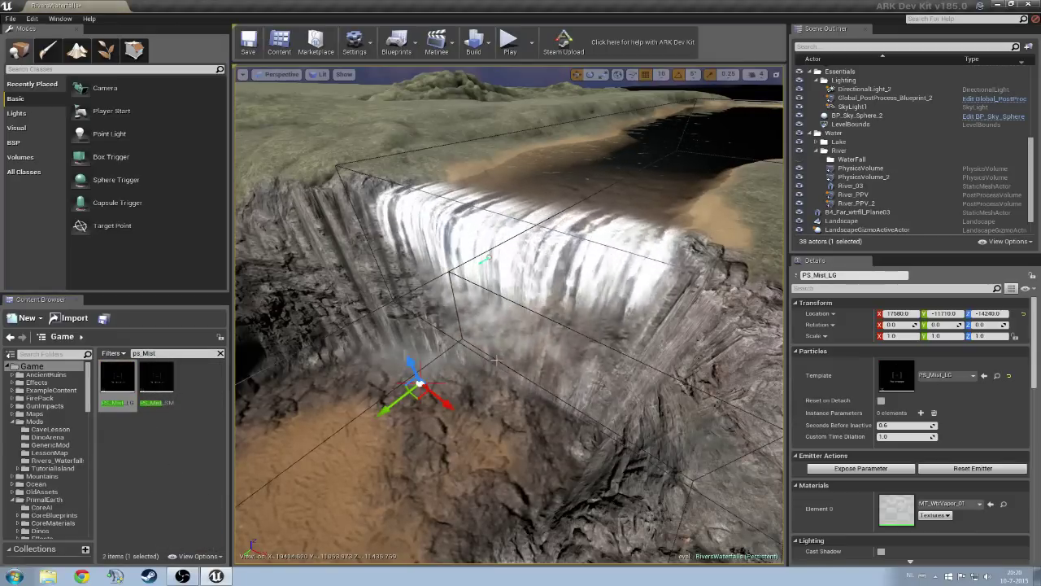
Step: Move the PS_Mist_LG emitter to one side of the waterfall's base, duplicate it towards the other side and clear the selection
key(f)
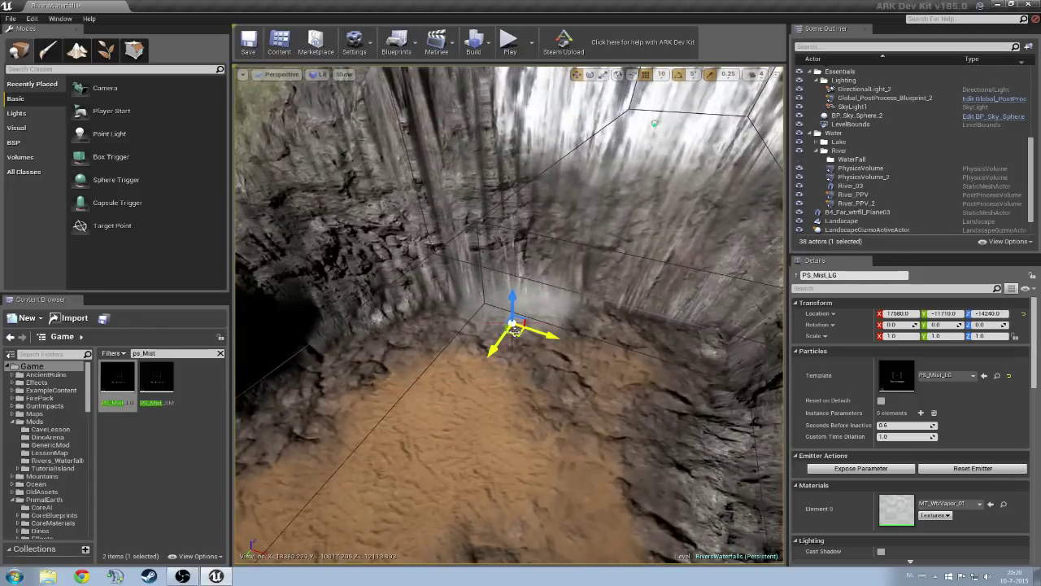
drag(515, 330, 620, 338)
right_drag(620, 338, 527, 303)
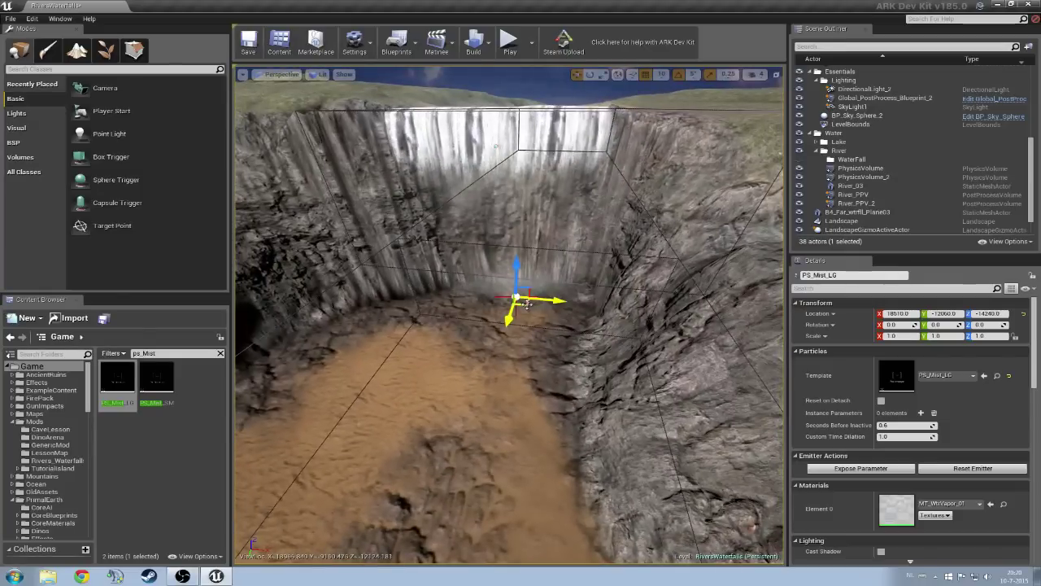
drag(527, 303, 564, 307)
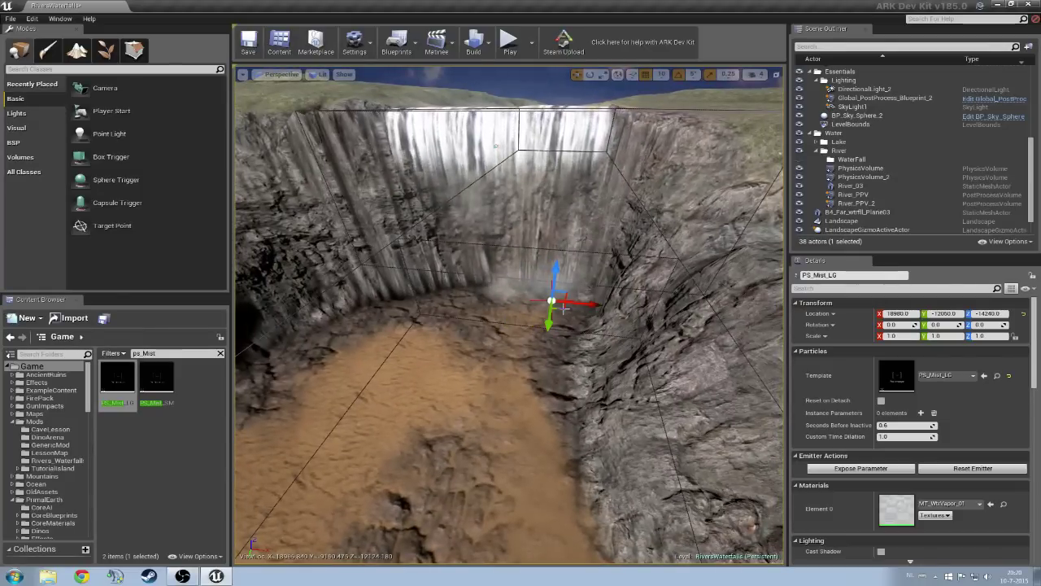
alt+drag(551, 304, 500, 330)
key(Escape)
mouse_move(476, 304)
right_down()
mouse_move(492, 317)
mouse_move(476, 305)
right_up()
key(a)
Step: Search the content for "PS_Wtrfall_Med" and place PS_WtrFall_MED_Vol and PS_WtrFall_MED_Vol_Param on the ground in front of the waterfall
click(220, 353)
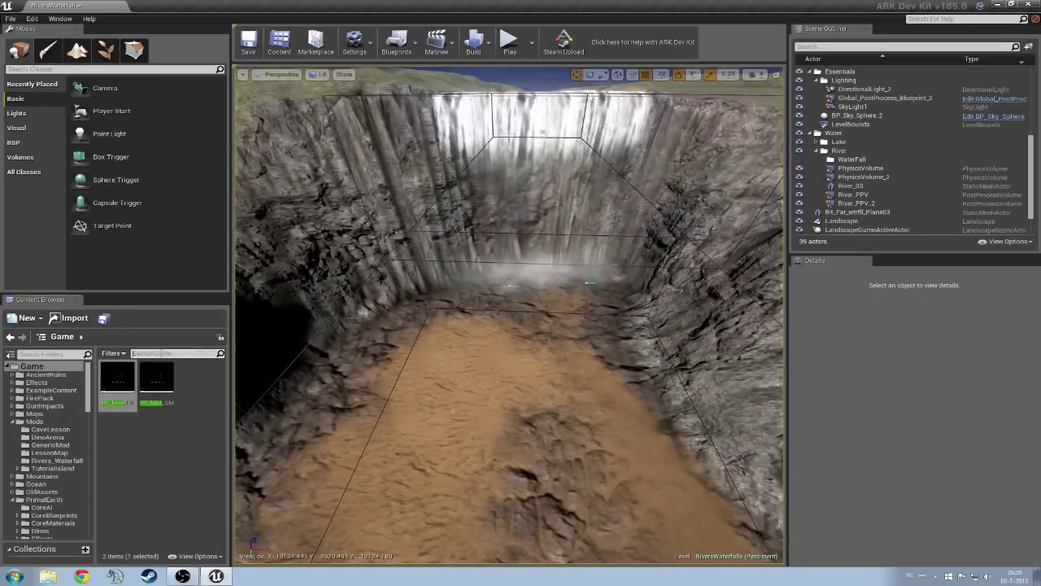
text(PS)
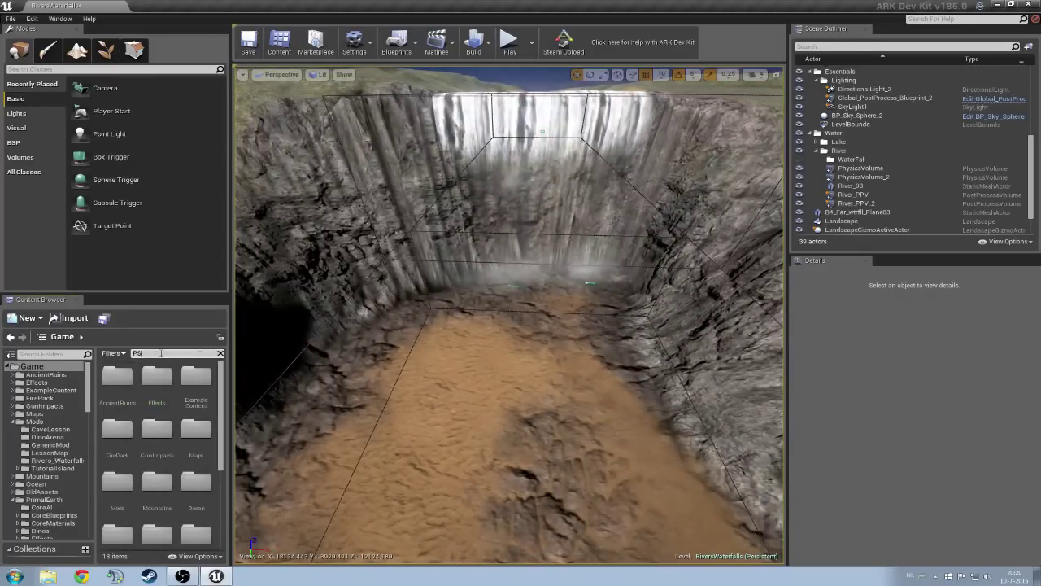
text(_Wtrfall)
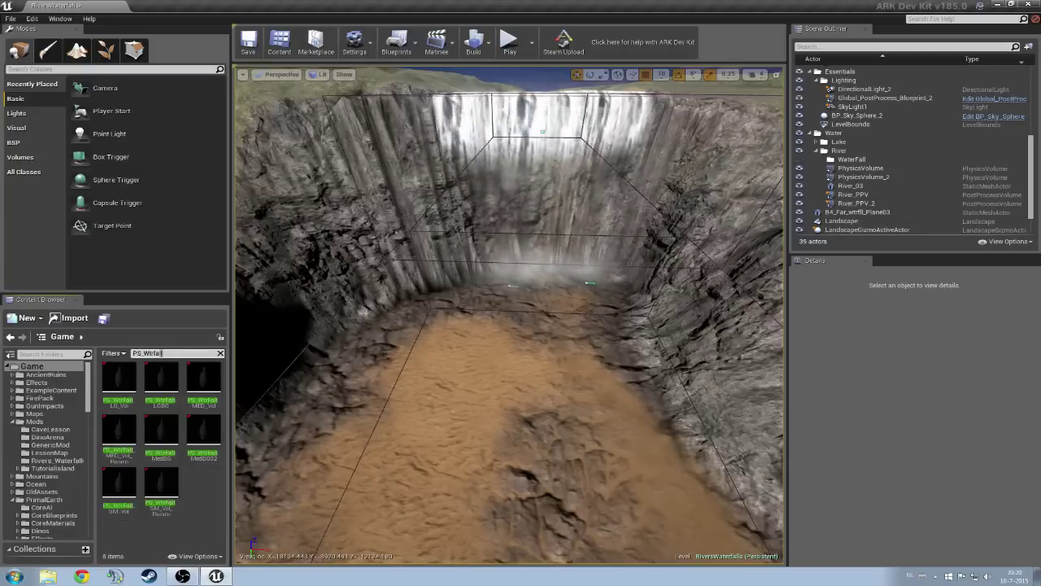
text(_Med)
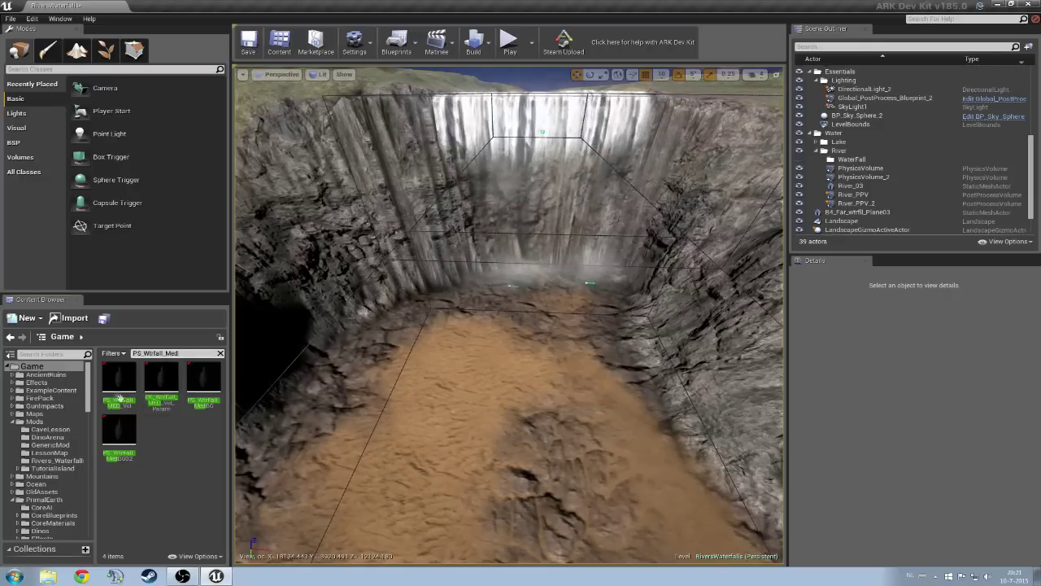
drag(119, 381, 446, 357)
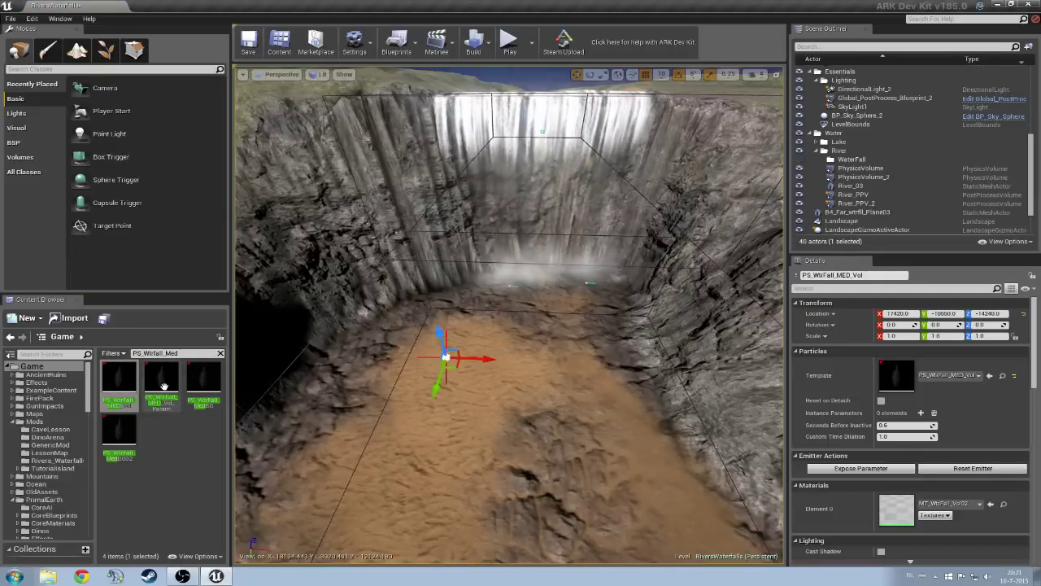
drag(162, 386, 547, 370)
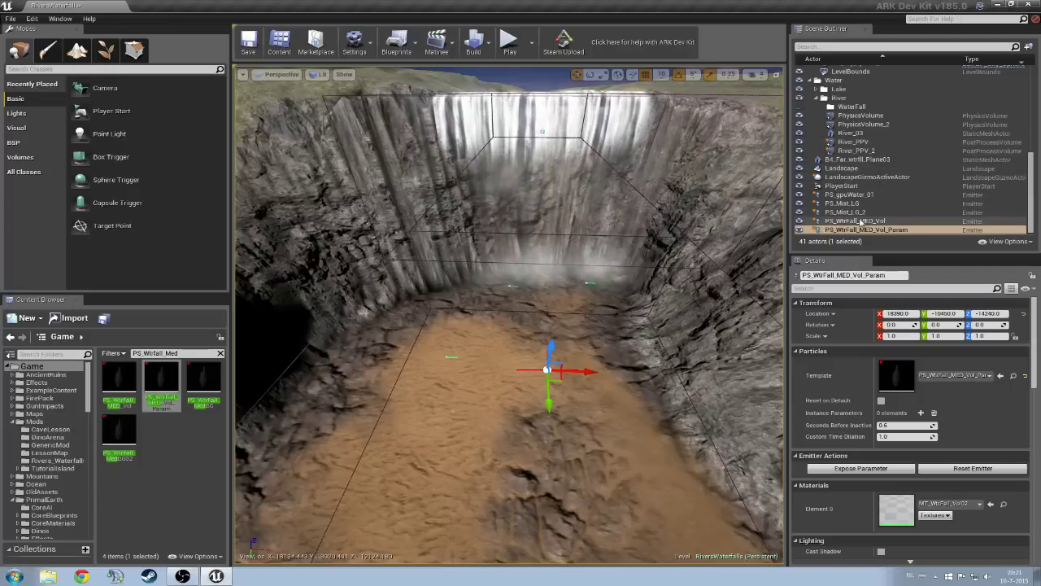
Step: Select both PS_WtrFall_MED emitters and raise them together above the cliff to Z -10990
click(846, 221)
key(super)
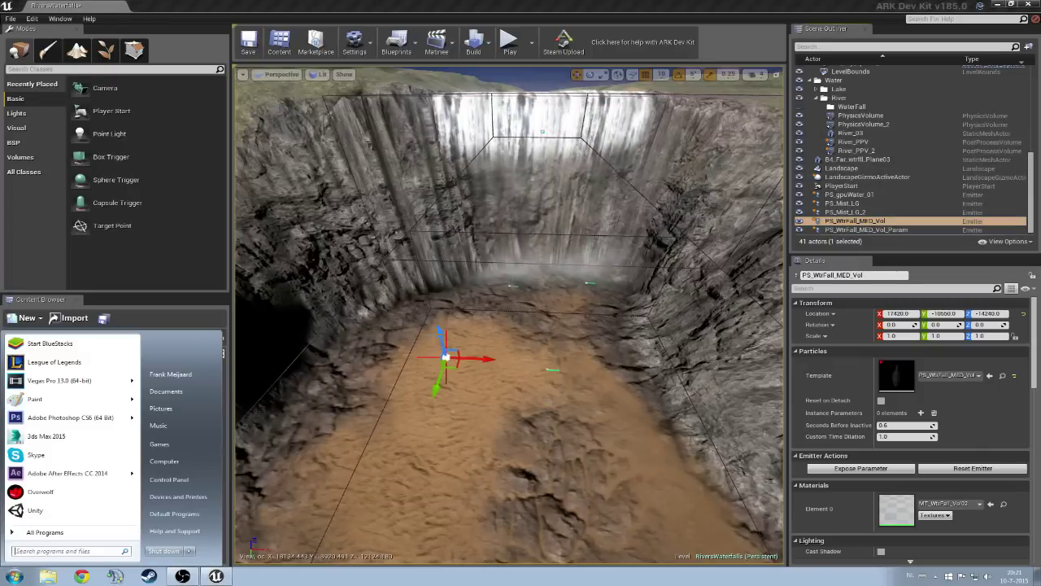
drag(529, 321, 530, 315)
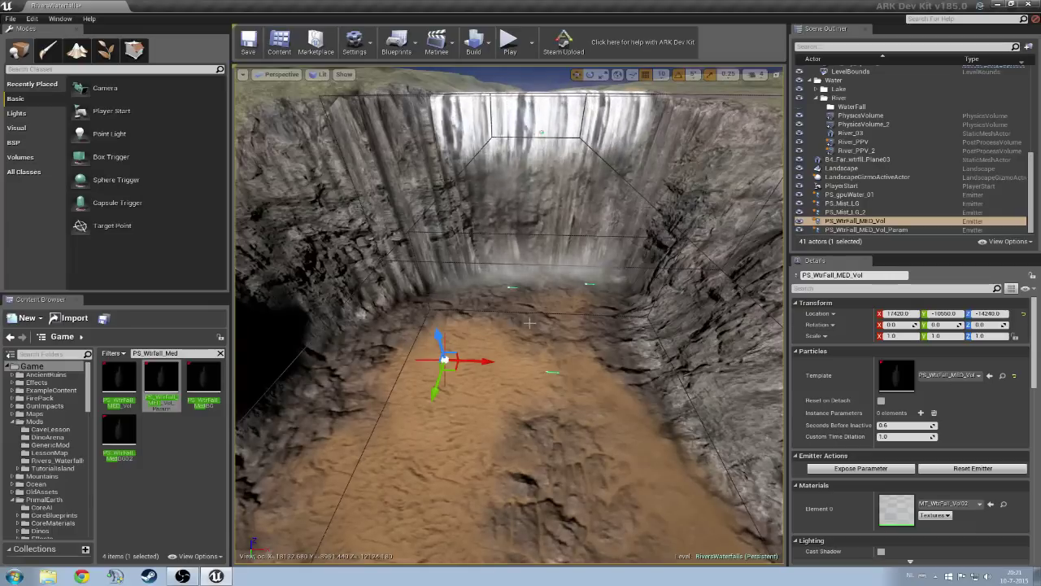
ctrl+click(885, 230)
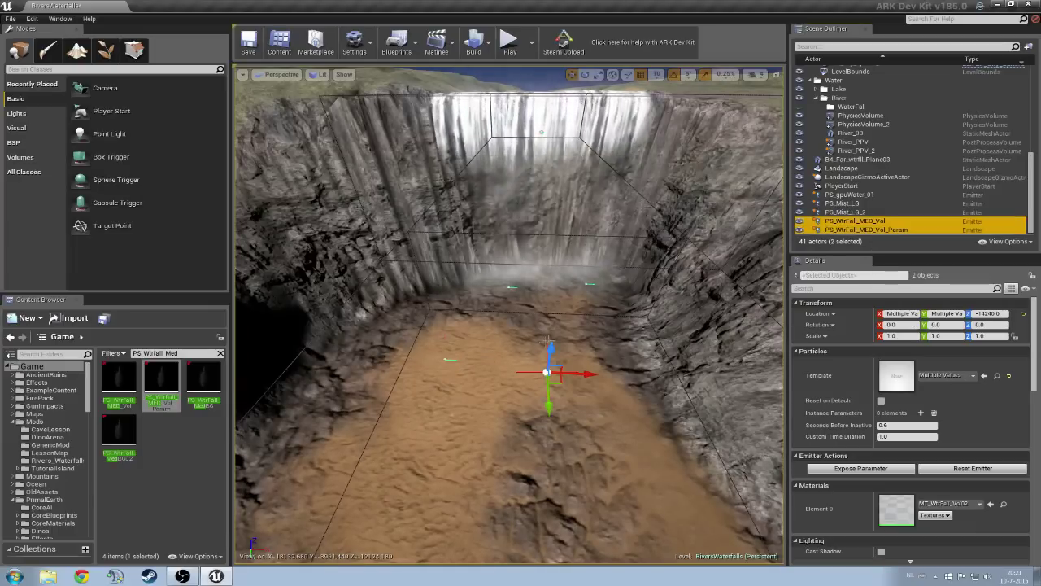
drag(550, 358, 587, 132)
key(s)
right_drag(587, 134, 579, 94)
drag(532, 245, 538, 71)
key(d)
right_drag(539, 90, 493, 80)
key(w)
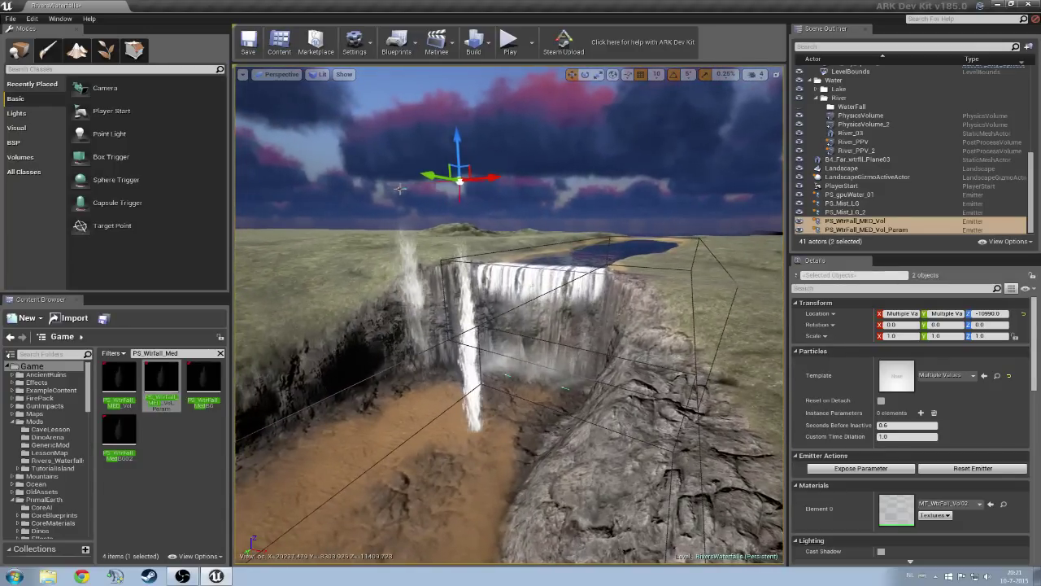
Step: Select only the PS_WtrFall_MED_Vol emitter and lower it to Z -12120
click(399, 189)
key(w)
right_drag(400, 189, 400, 257)
key(s)
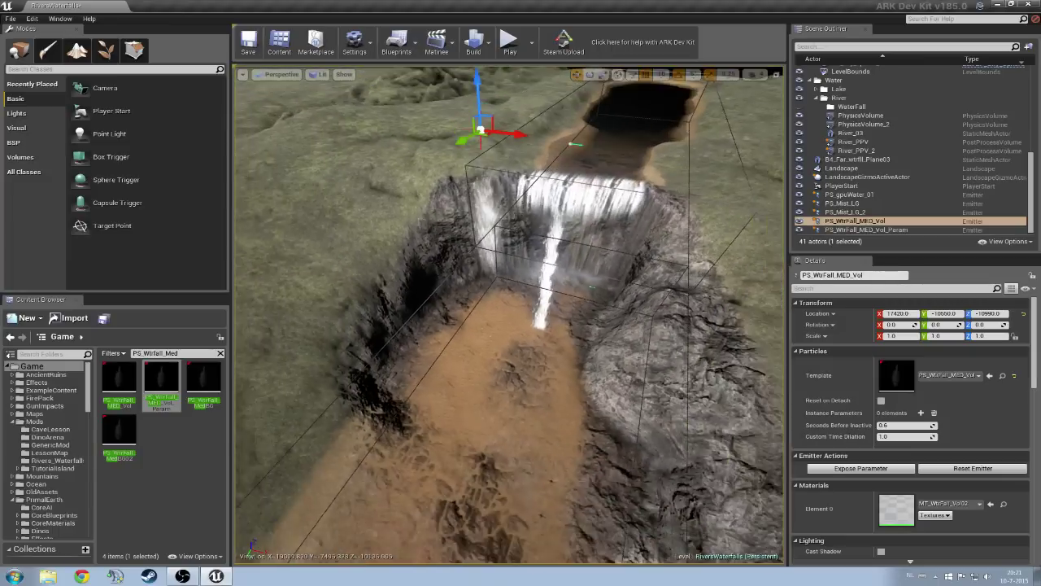
drag(479, 106, 481, 197)
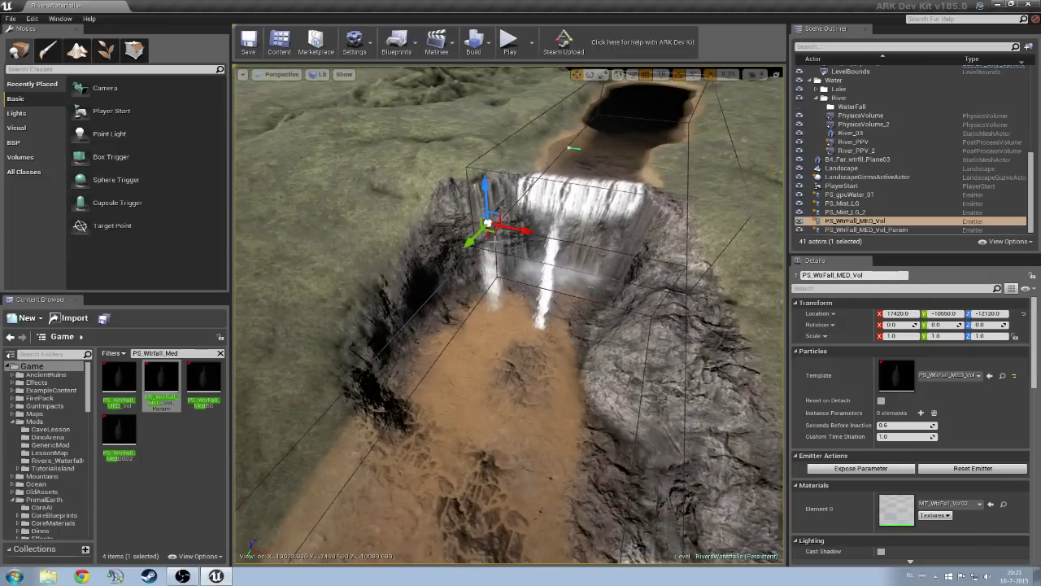
Step: Move PS_WtrFall_MED_Vol to the waterfall's upper edge at Y -12240 and place two duplicates along the edge, the last at X 18630
right_drag(508, 314, 451, 342)
key(w)
key(s)
mouse_move(618, 130)
mouse_down()
mouse_move(613, 124)
mouse_move(619, 134)
mouse_up()
right_drag(620, 133, 713, 103)
key(a)
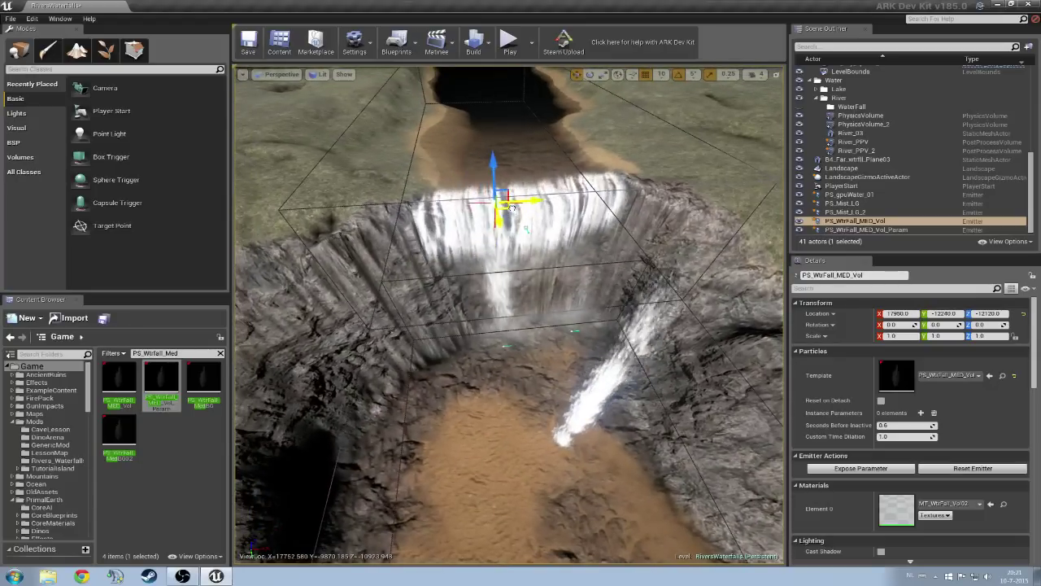
drag(513, 202, 570, 201)
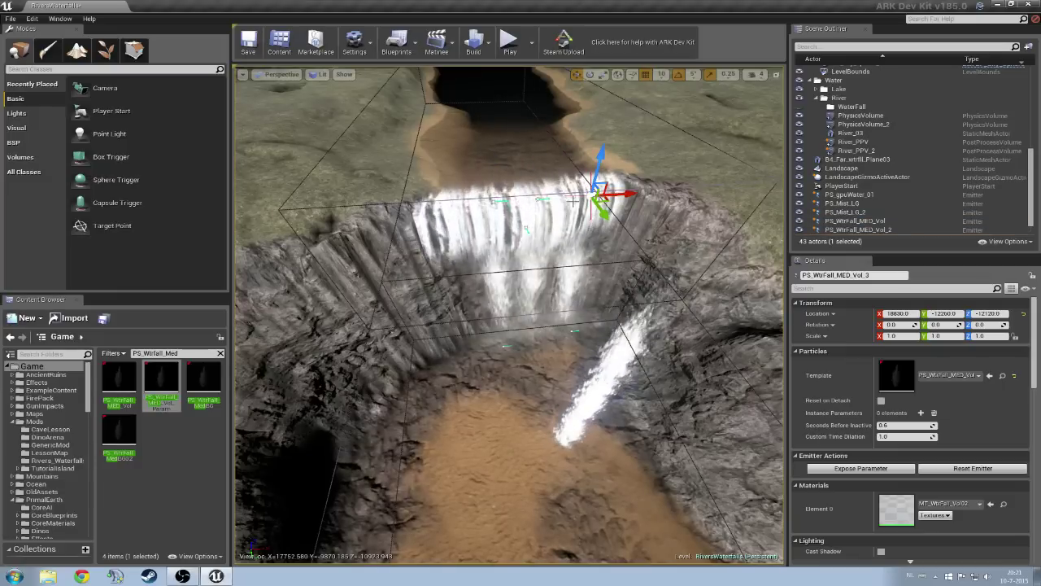
Step: Select the PS_WtrFall_MED_Vol_Param emitter and move it to the waterfall at X 17940, Y -12130, Z -11740
key(d)
right_drag(664, 240, 686, 213)
key(s)
click(665, 239)
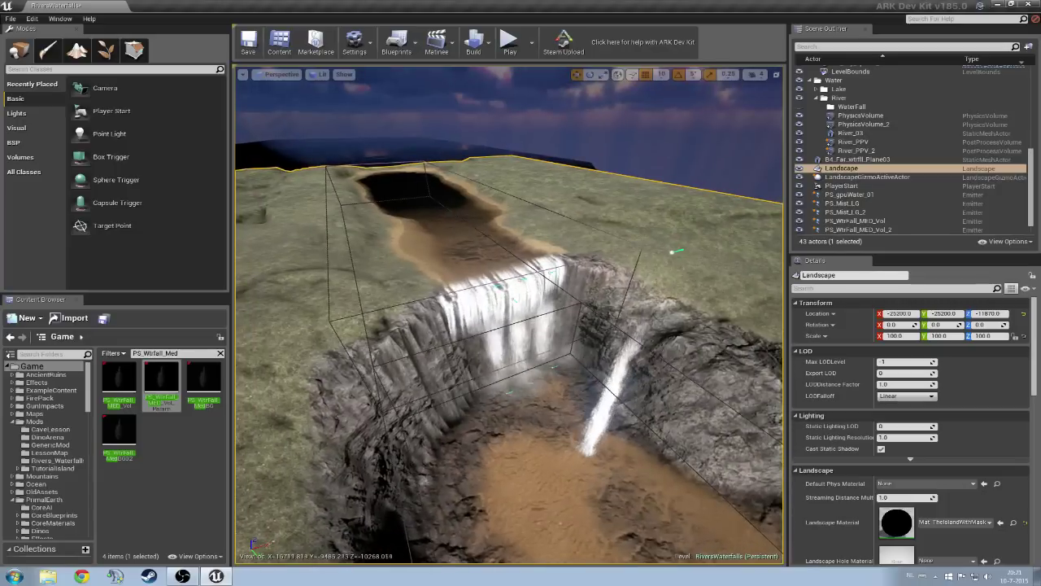
click(671, 253)
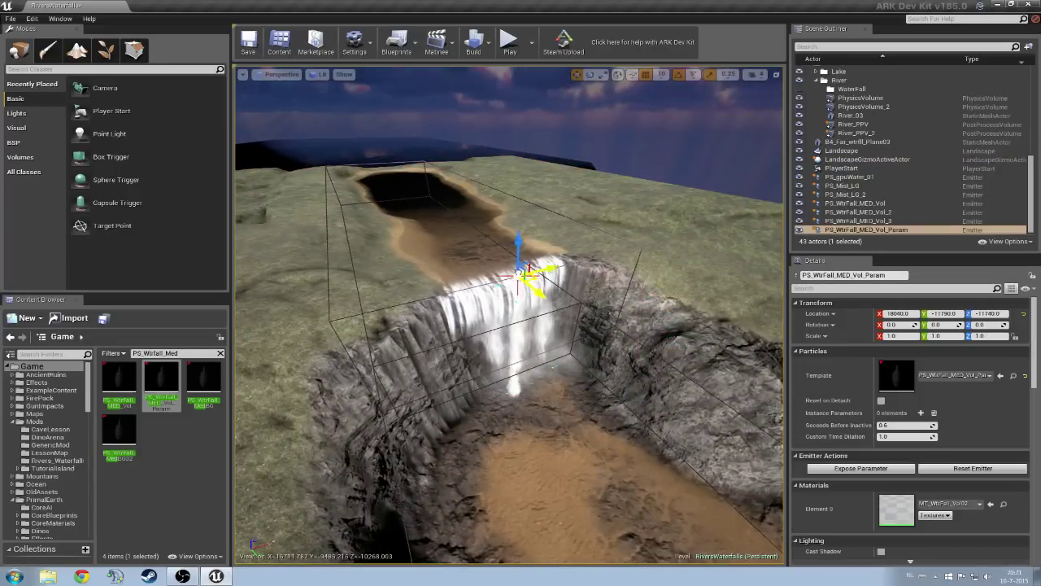
key(w)
right_drag(672, 252, 667, 220)
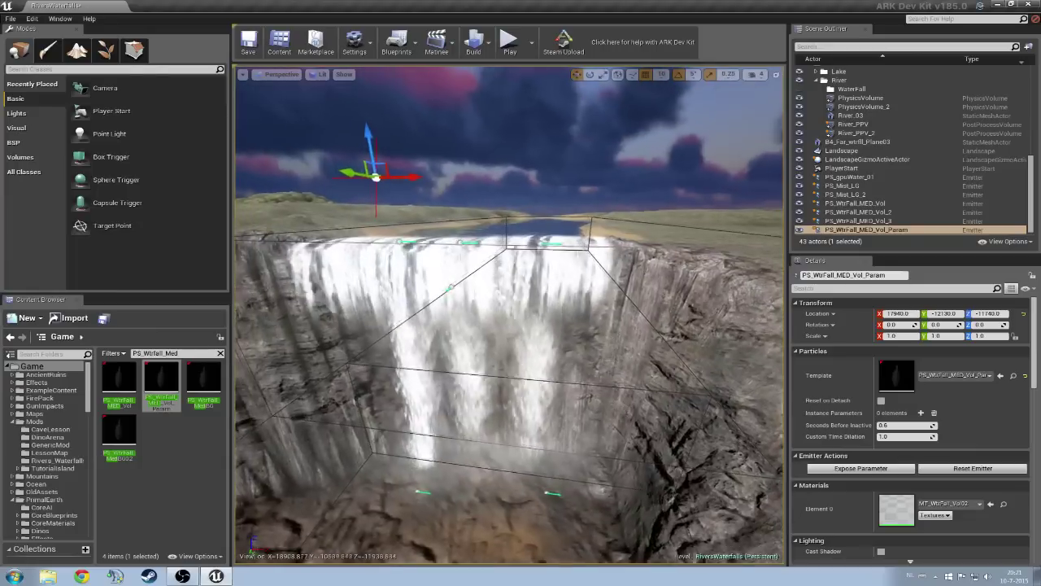
Step: Adjust the PS_WtrFall_MED_Vol_Param emitter's height to Z -11800 and shift it to X 17660, Y -12280
drag(376, 144, 378, 72)
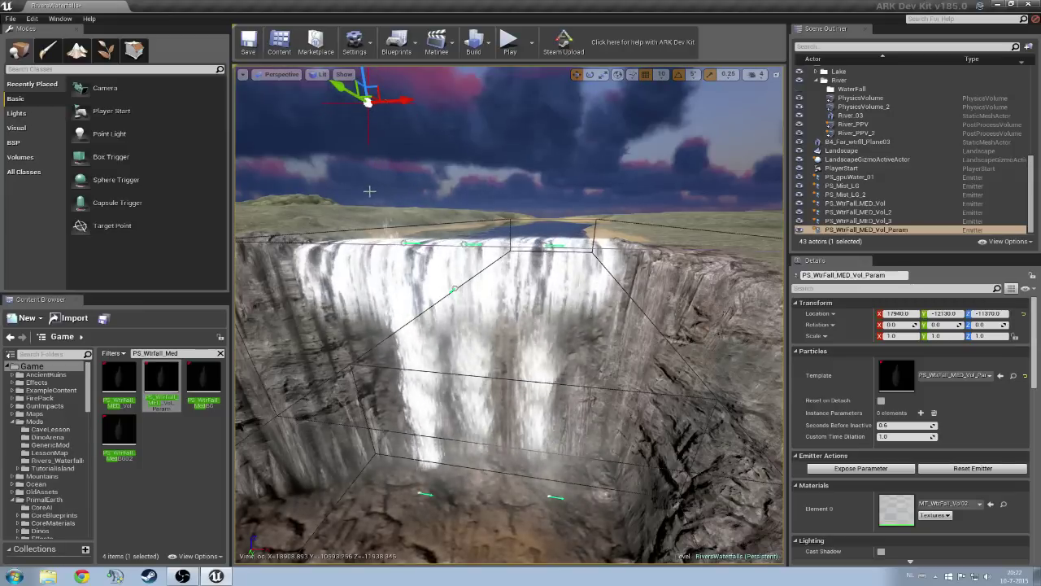
drag(367, 79, 364, 166)
right_drag(402, 123, 402, 195)
drag(402, 122, 359, 121)
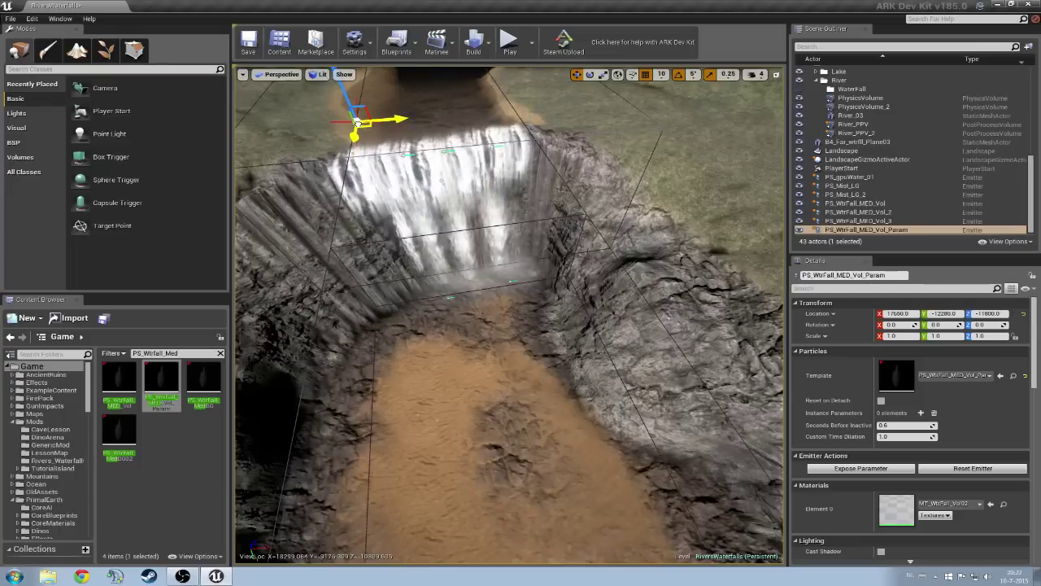
Step: Place three duplicates of PS_WtrFall_MED_Vol_Param along the waterfall's edge at X 18130, 19110 and 18590, and clear the selection
alt+drag(363, 122, 432, 122)
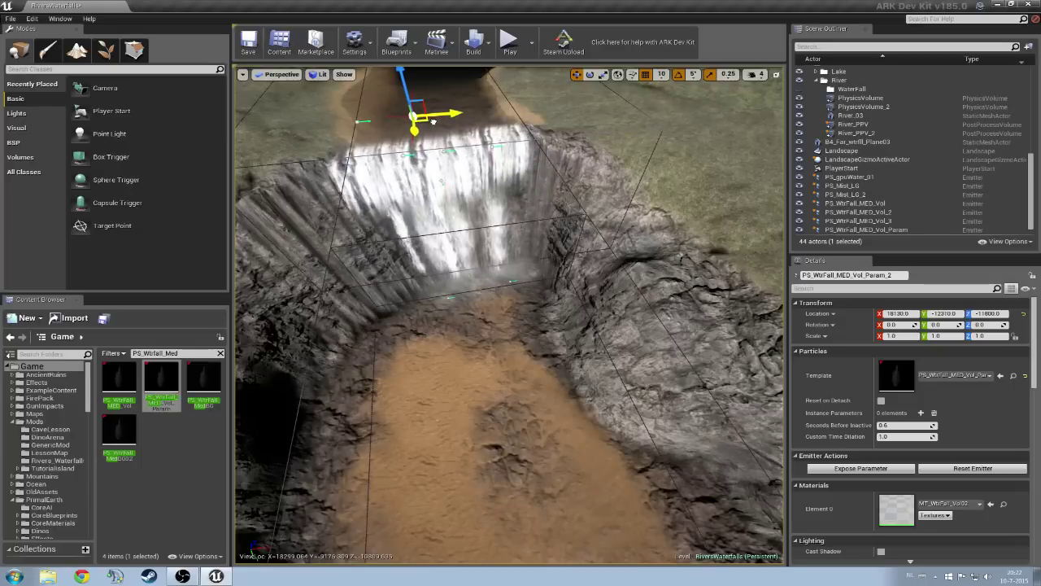
key(ctrl+v)
drag(370, 124, 484, 113)
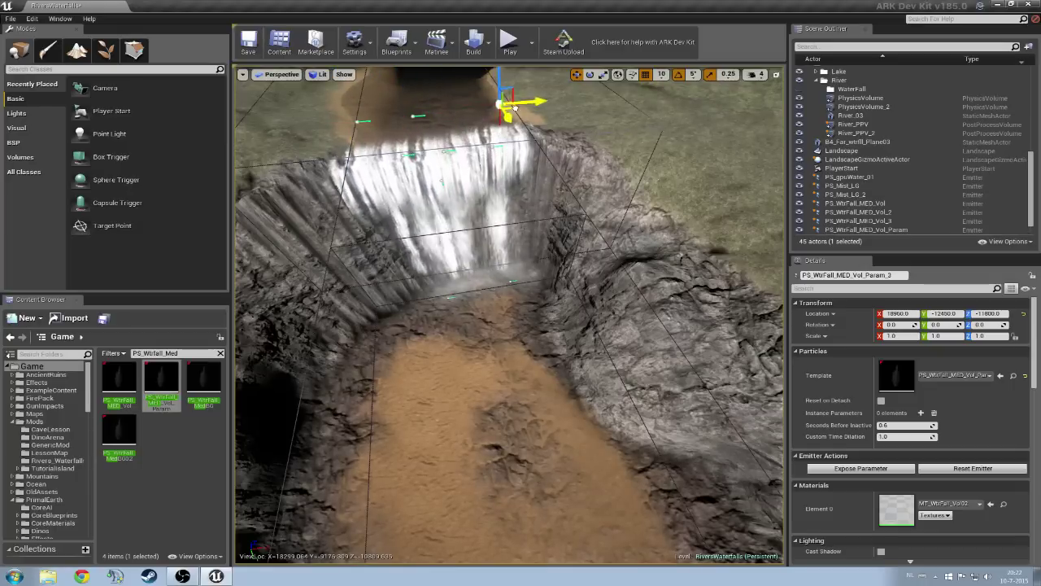
drag(529, 111, 533, 108)
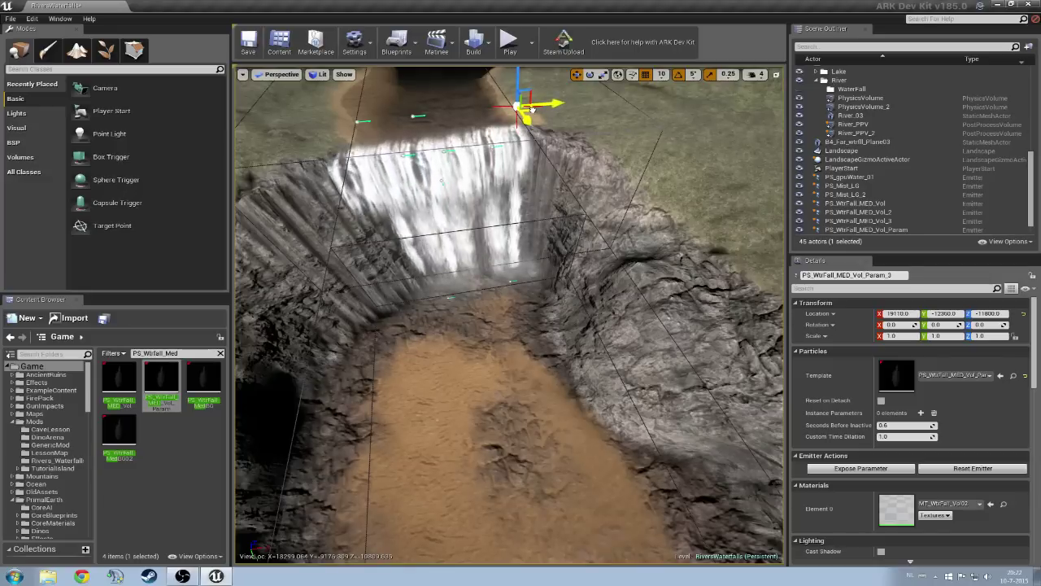
key(ctrl+v)
drag(372, 125, 488, 114)
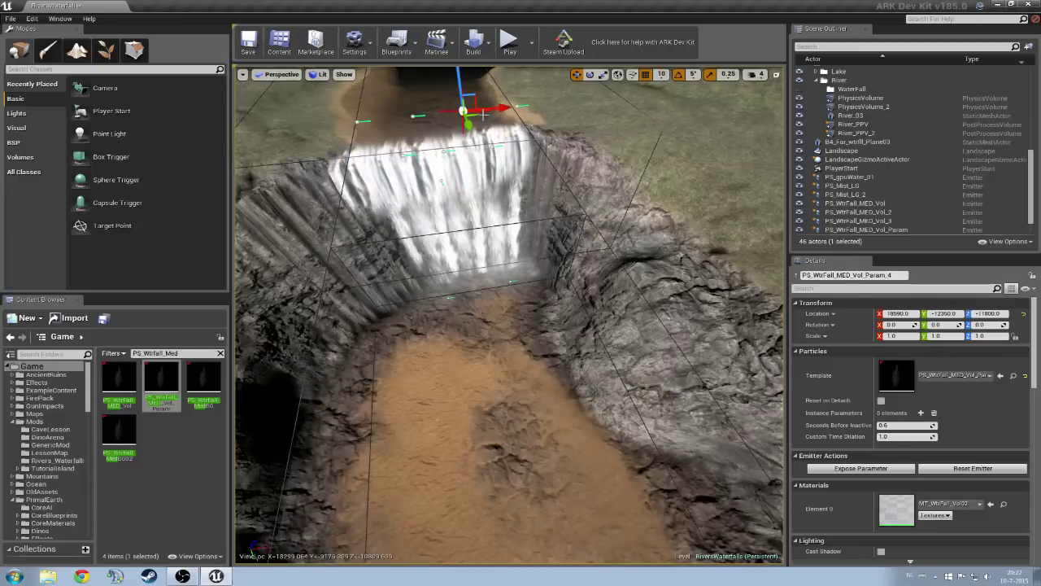
key(Escape)
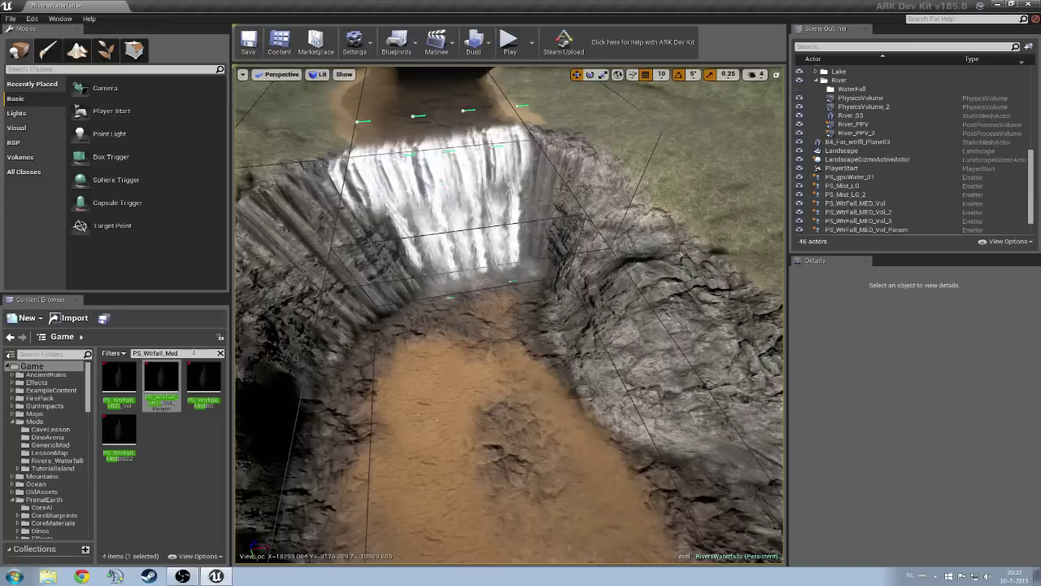
Step: Search the project's assets for the PS_Wtrfll emitters
click(220, 353)
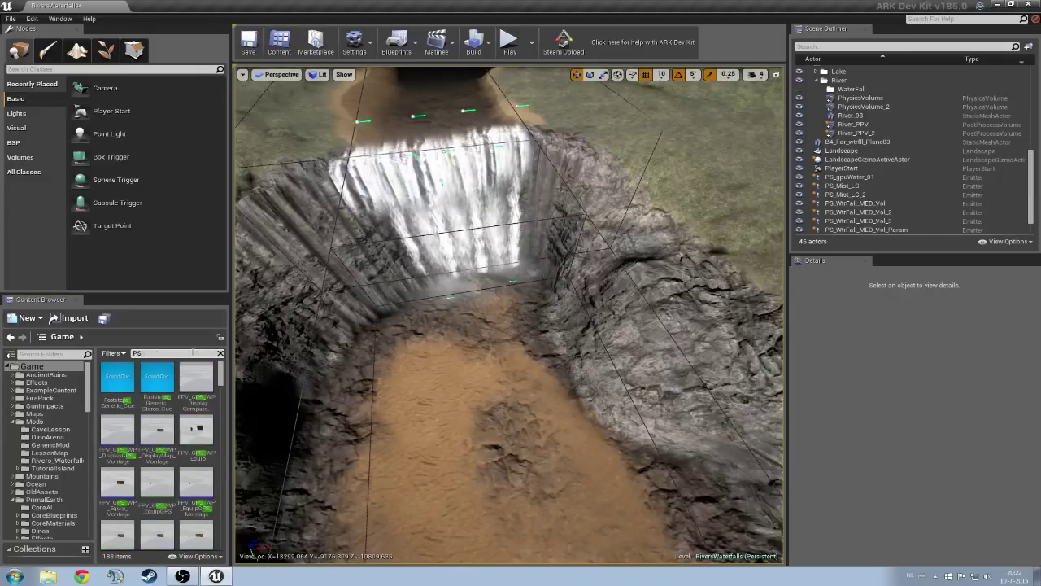
text(_Wtrf)
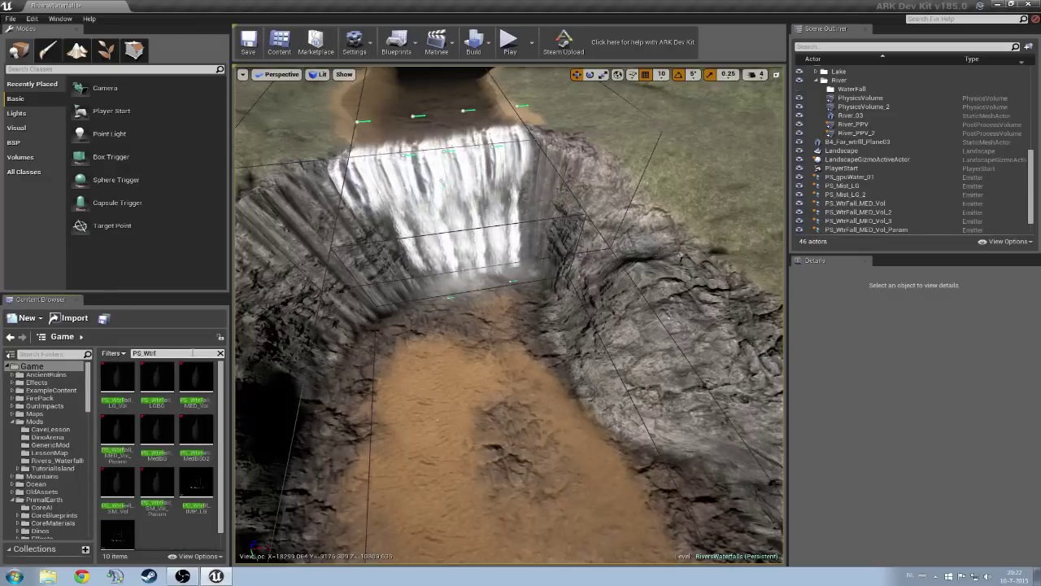
text(ll)
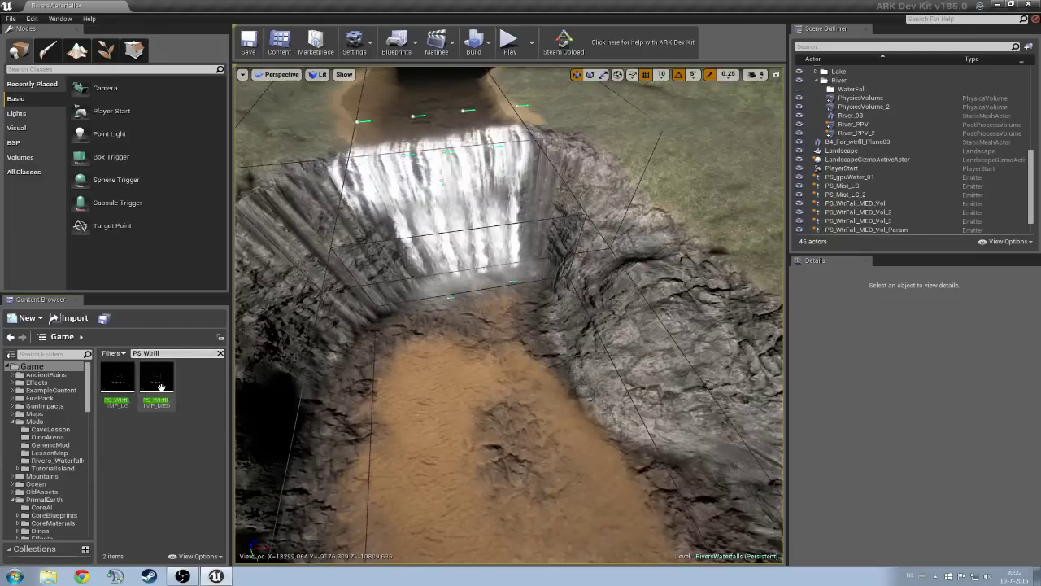
Step: Try the PS_Wtrfll_IMP_LG emitter at the waterfall's base and PS_Wtrfll_IMP_MED on the riverbed, and delete the trial emitters
drag(123, 387, 475, 280)
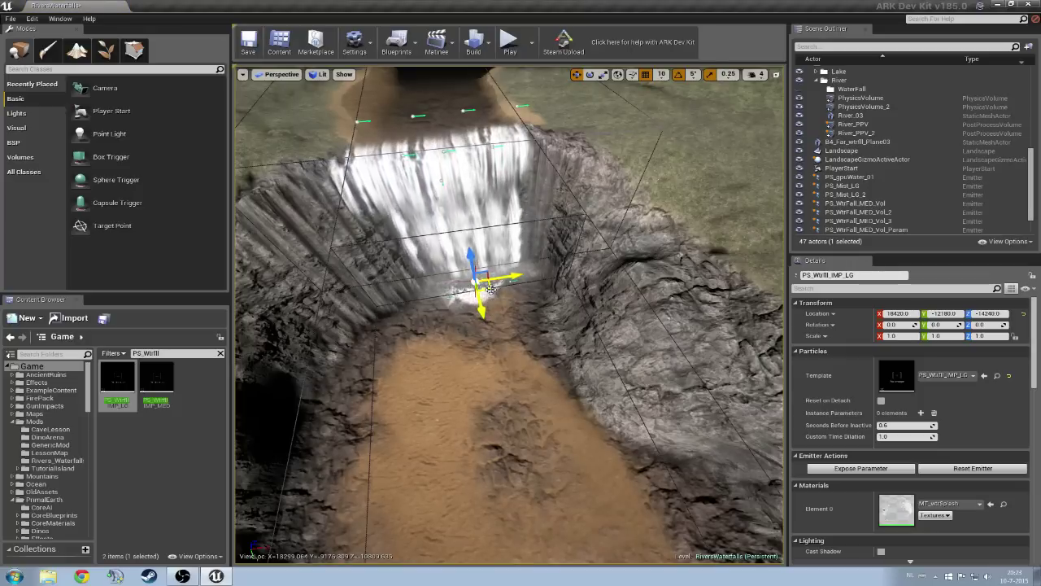
drag(156, 381, 461, 358)
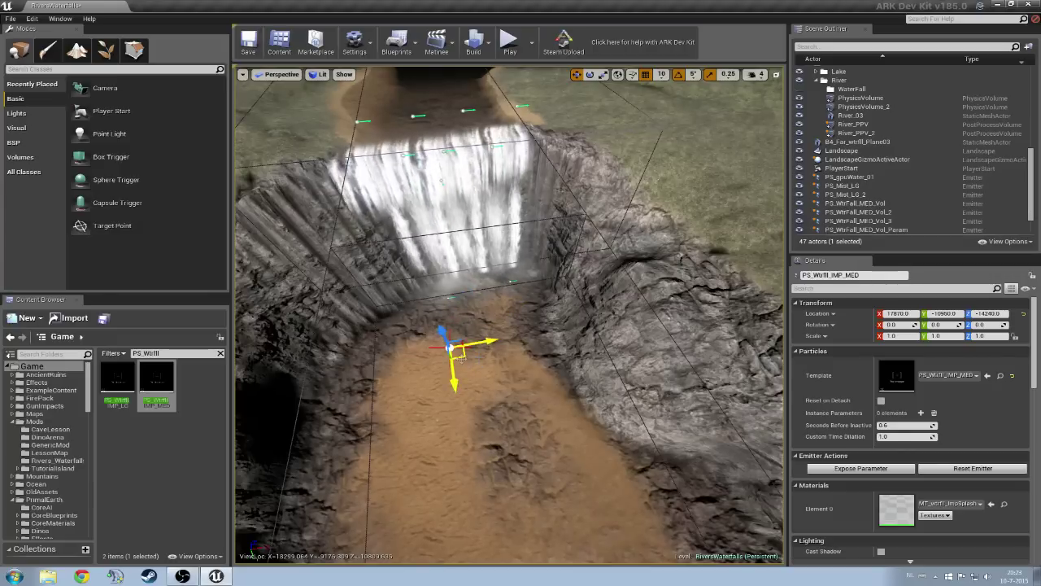
right_drag(461, 361, 449, 377)
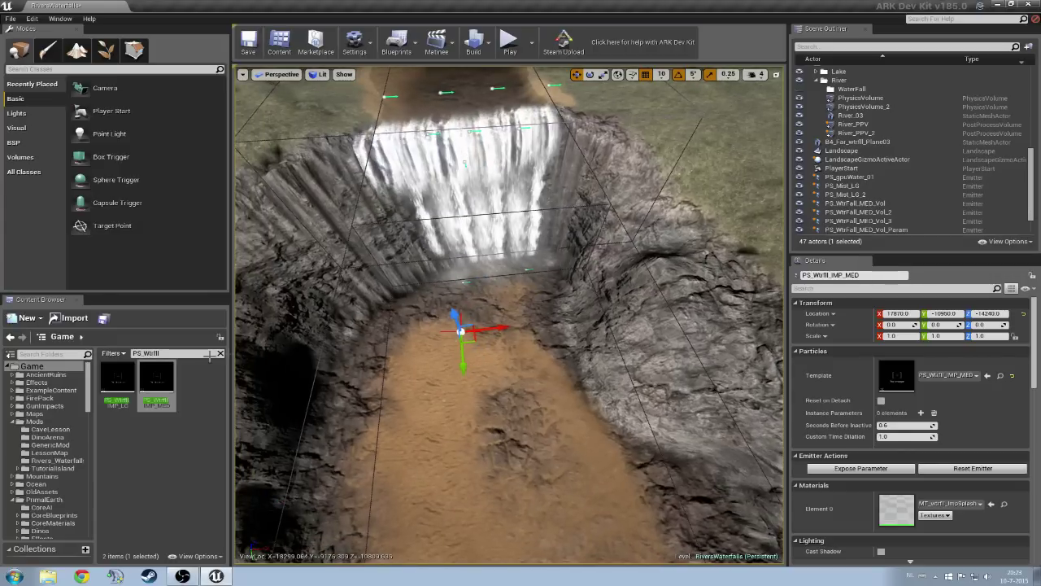
key(Delete)
Step: Place the PS_Wtrfll_IMP_LG emitter at the waterfall's base at X 18480, Y -12370, Z -14240
drag(117, 377, 480, 306)
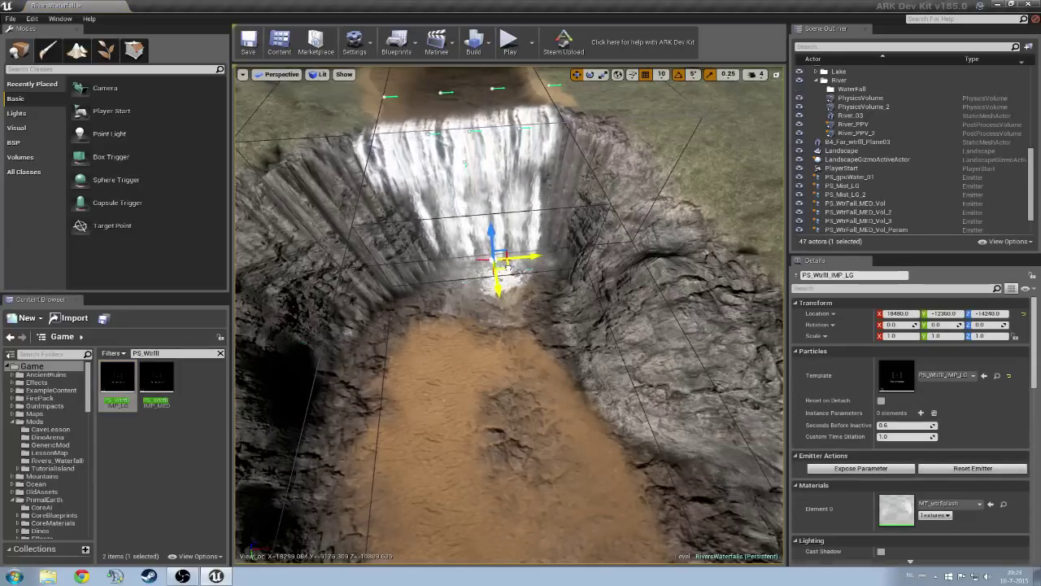
right_drag(534, 292, 561, 272)
key(s)
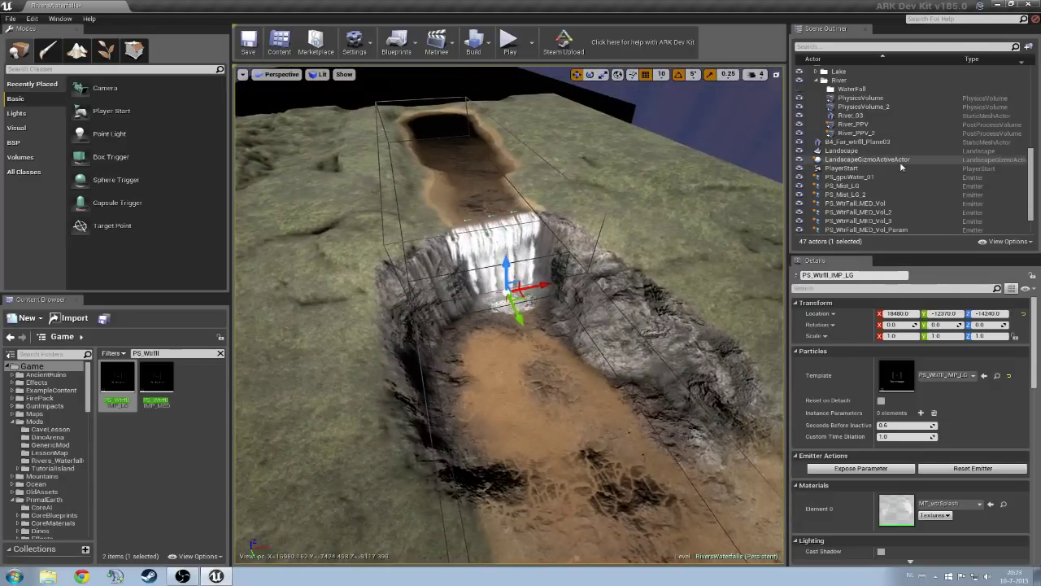
Step: Group the emitters from PS_gpuWater_01 through PS_Wtrfll_IMP_LG in a new folder named FX and collapse the folder
scroll(895, 167, down, 2)
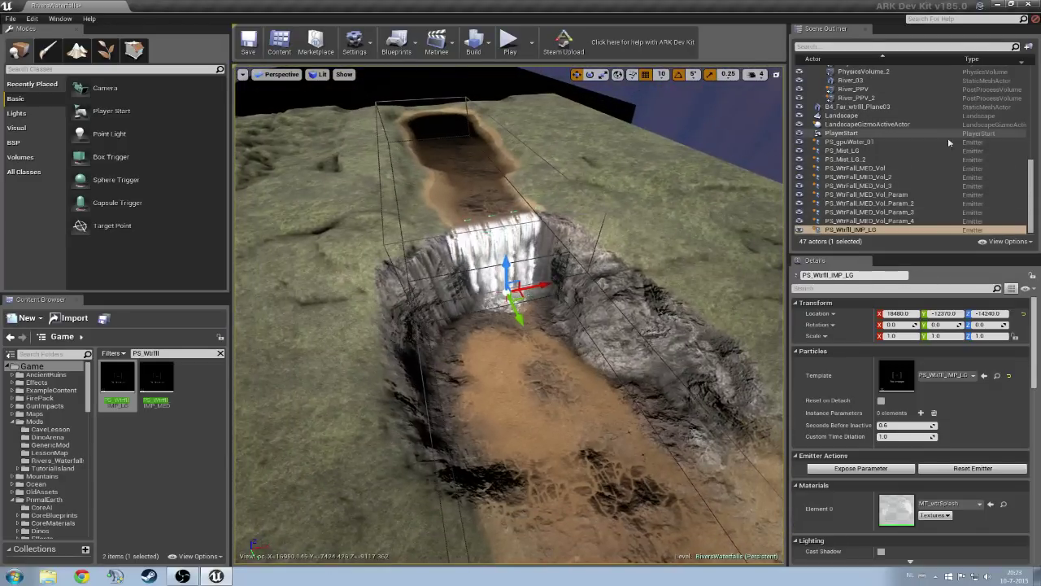
click(850, 142)
shift+click(850, 229)
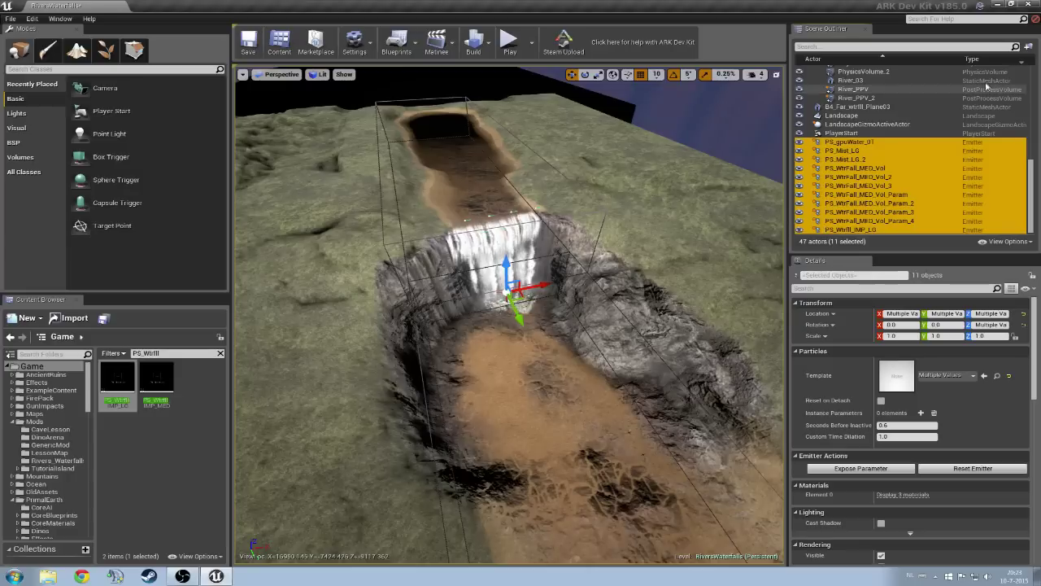
click(1029, 47)
text(FX)
key(Return)
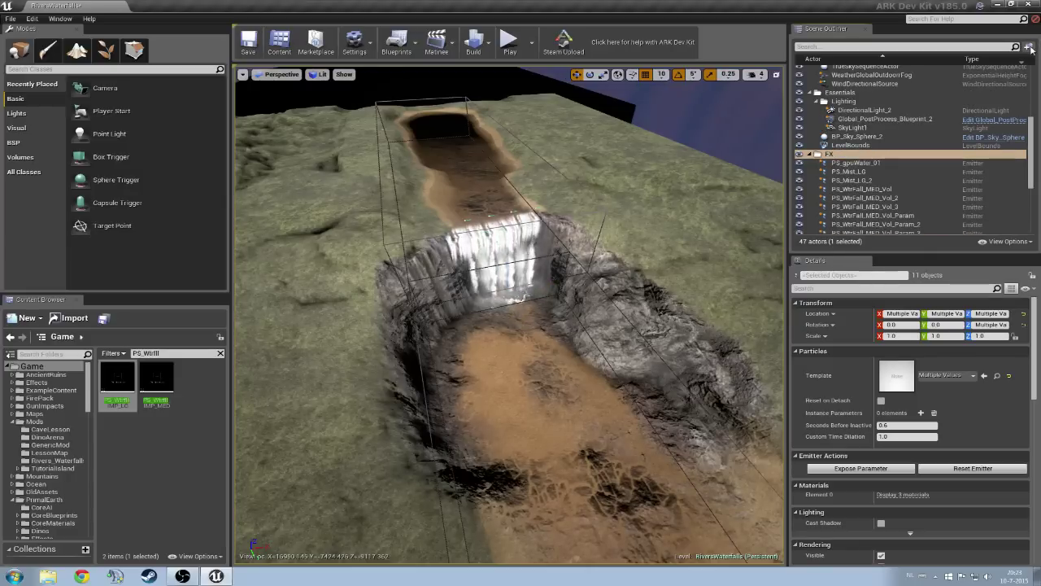
click(809, 155)
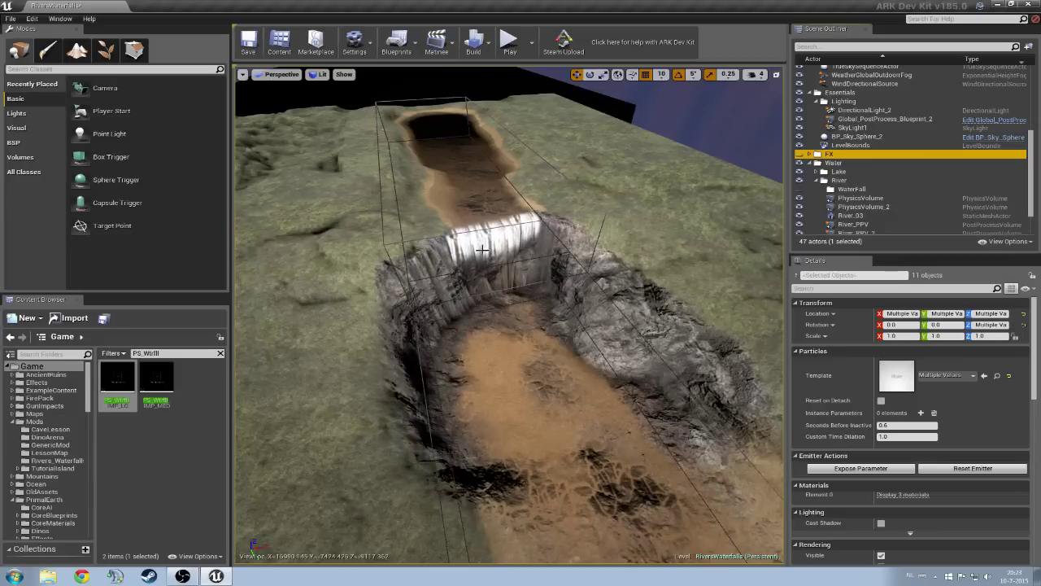
Step: Hide and collapse the River folder, and expand the Lake folder with the lake in view
right_drag(508, 314, 455, 244)
key(f)
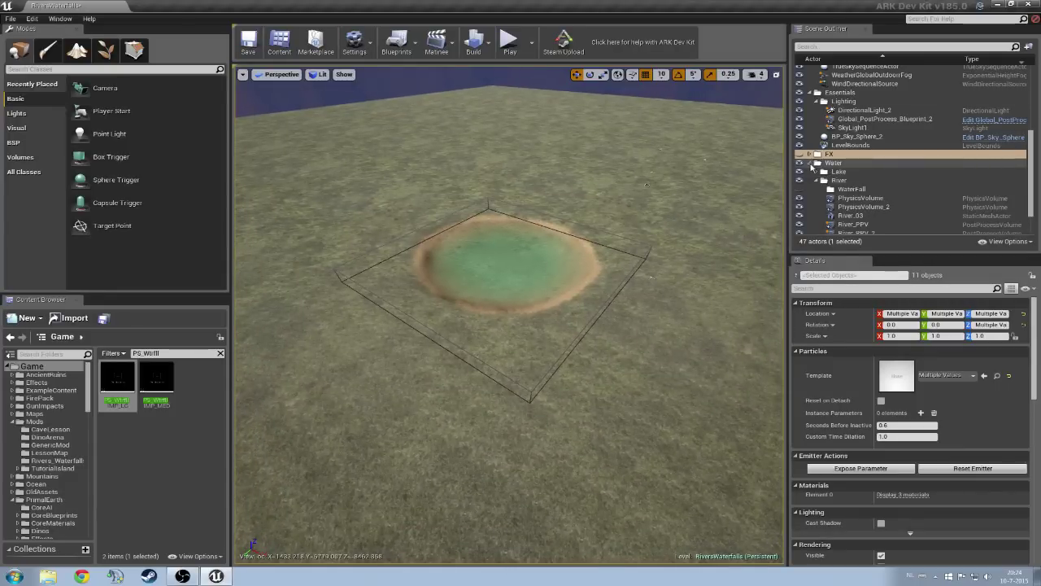
click(799, 179)
click(815, 171)
right_drag(732, 187, 773, 204)
key(a)
click(816, 207)
key(w)
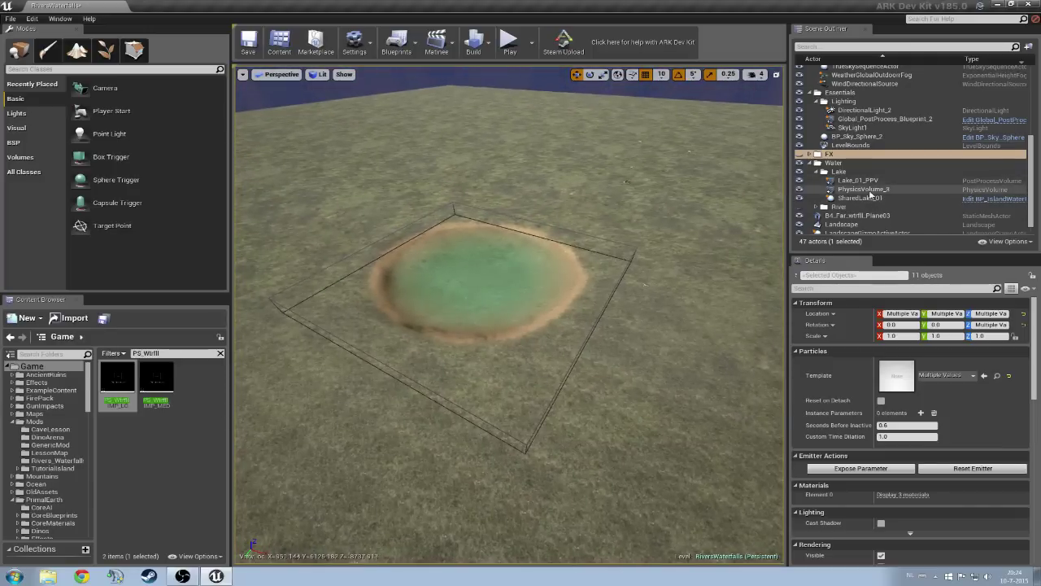
Step: Examine the lake's SharedLake_01, PhysicsVolume_3 and Lake_01_PPV actors, including the post-process volume's depth of field settings
click(859, 198)
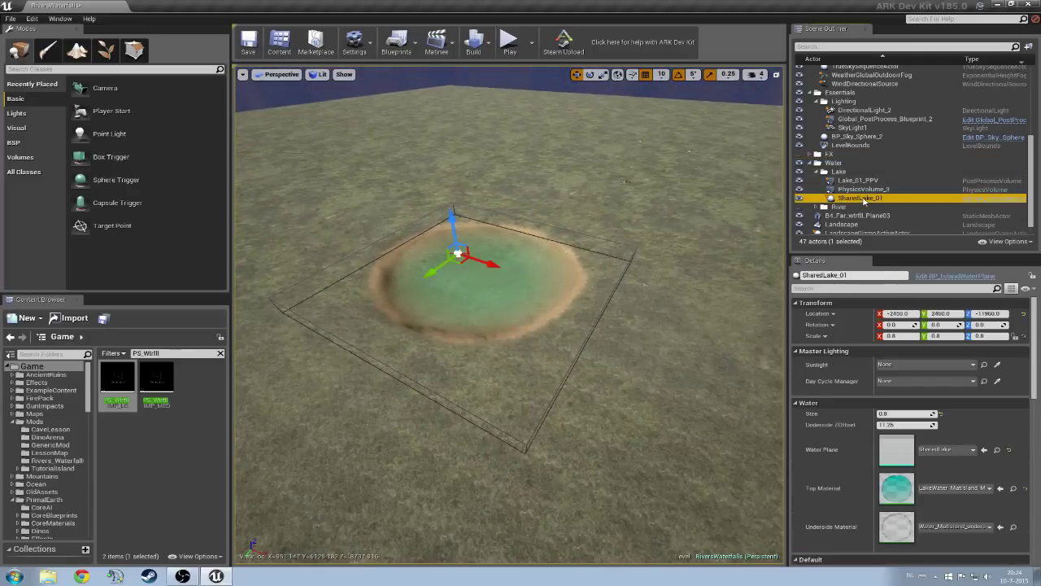
double_click(859, 198)
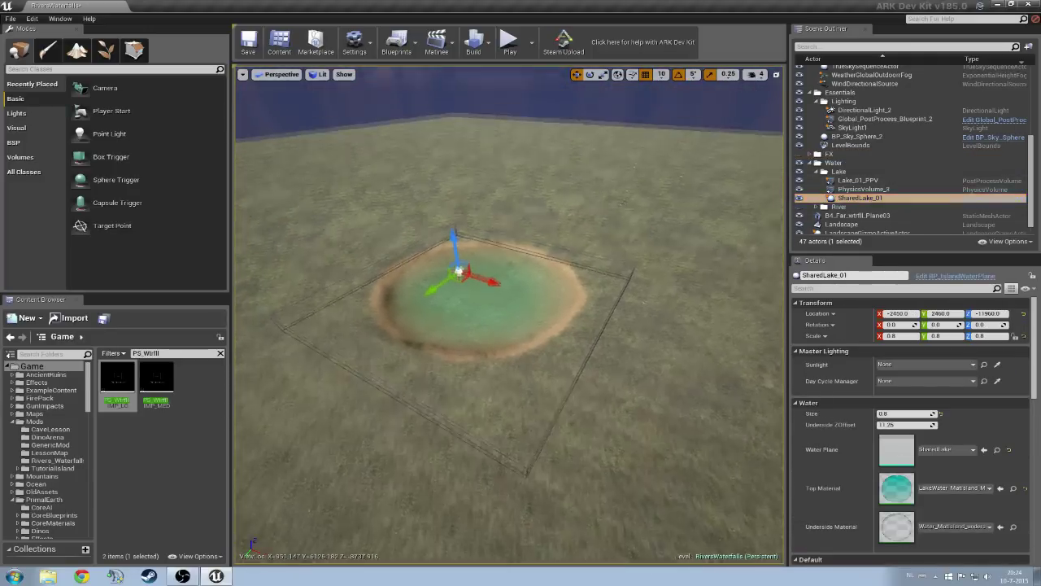
click(864, 189)
double_click(858, 180)
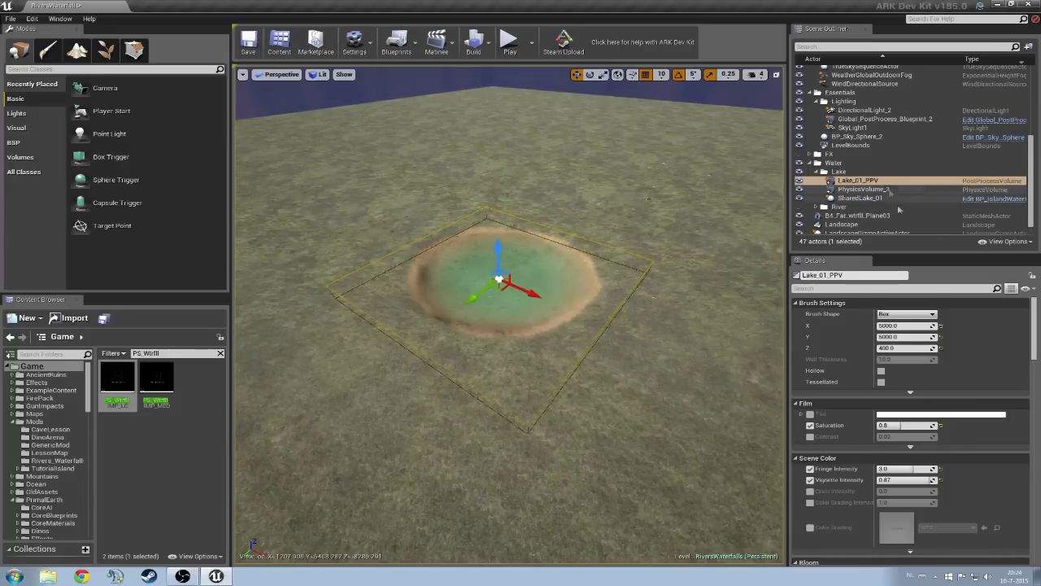
drag(1037, 355, 1038, 460)
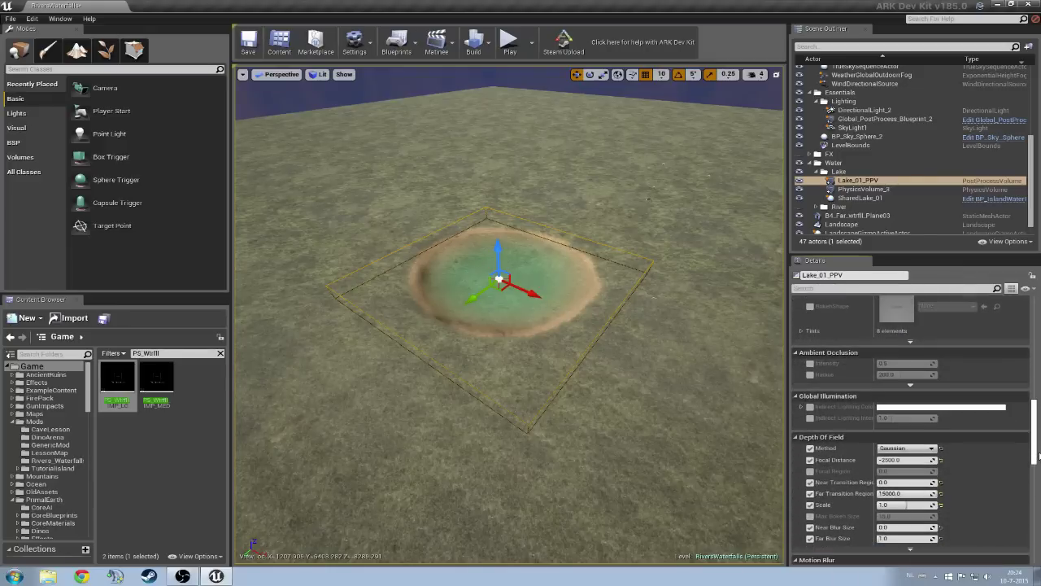
click(869, 182)
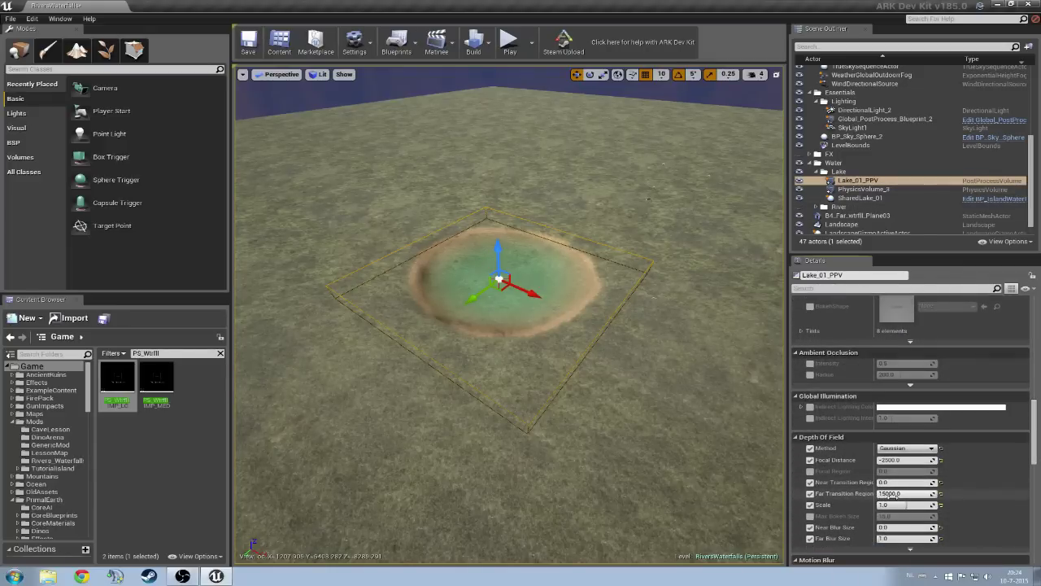
Step: Select SharedLake_01, look up its blueprint among the placeable classes with BP_Is, and clear the search
click(859, 198)
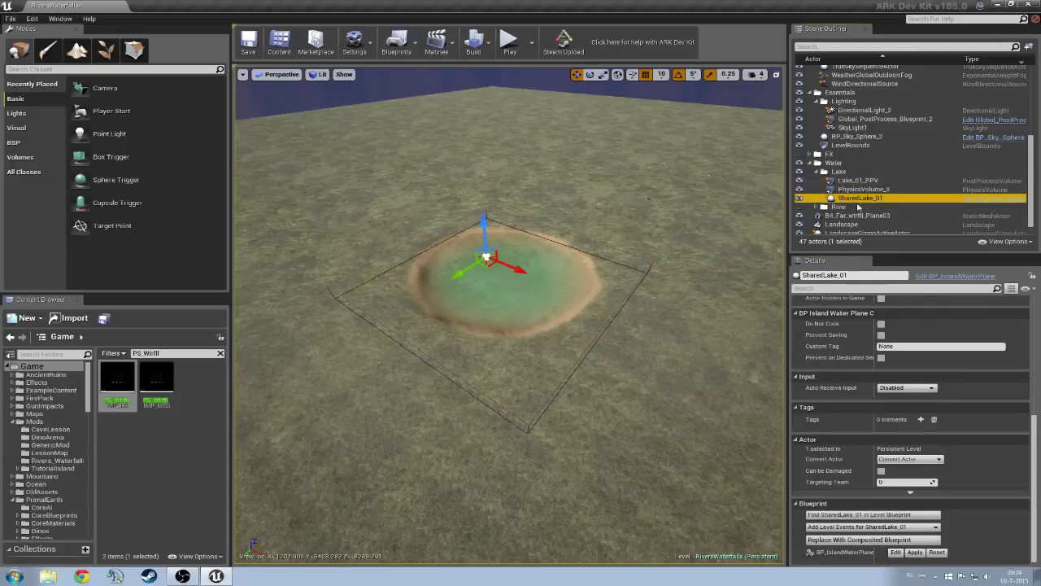
click(91, 70)
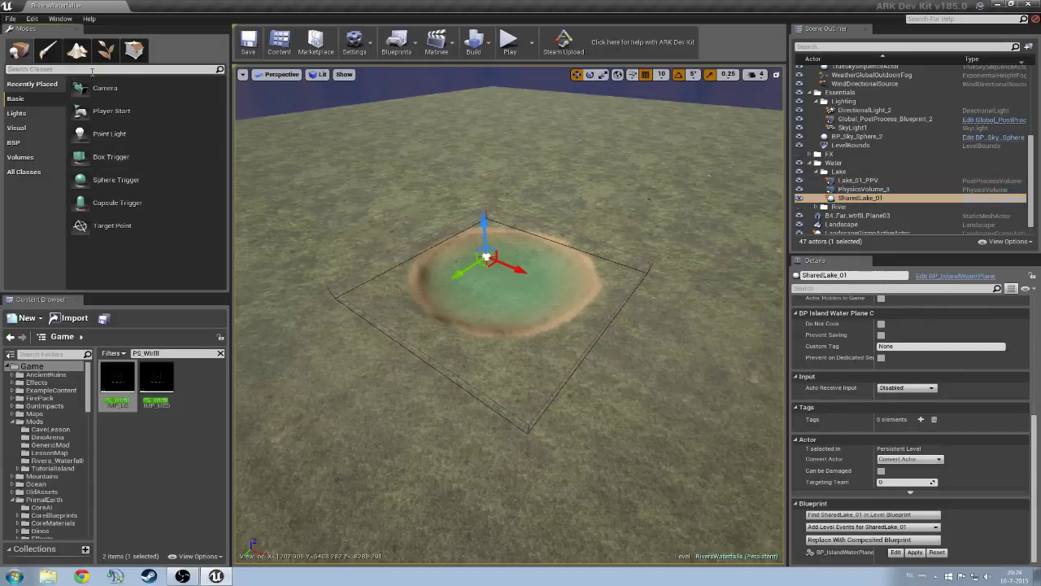
text(BP_Is)
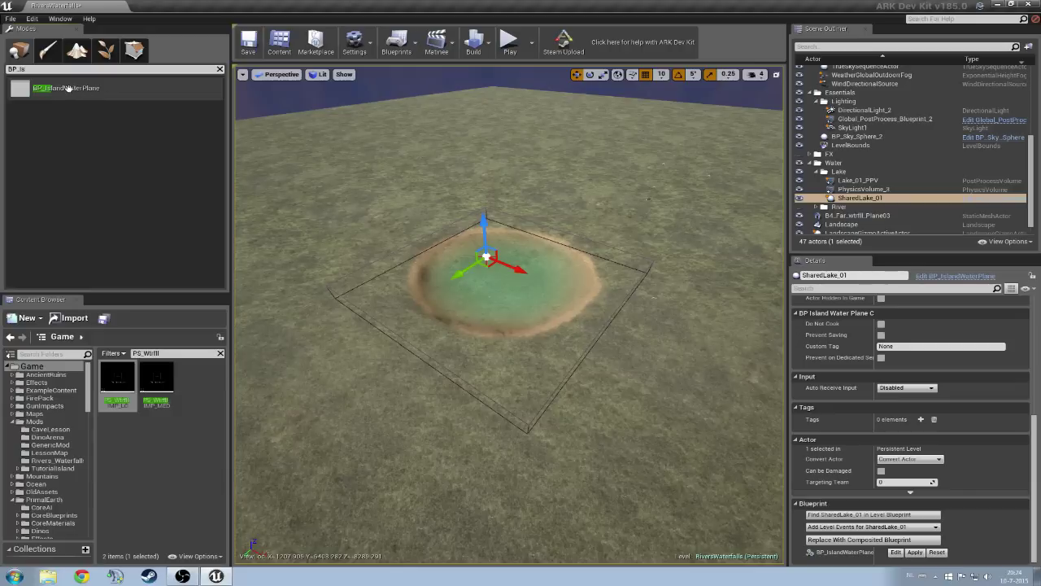
click(218, 70)
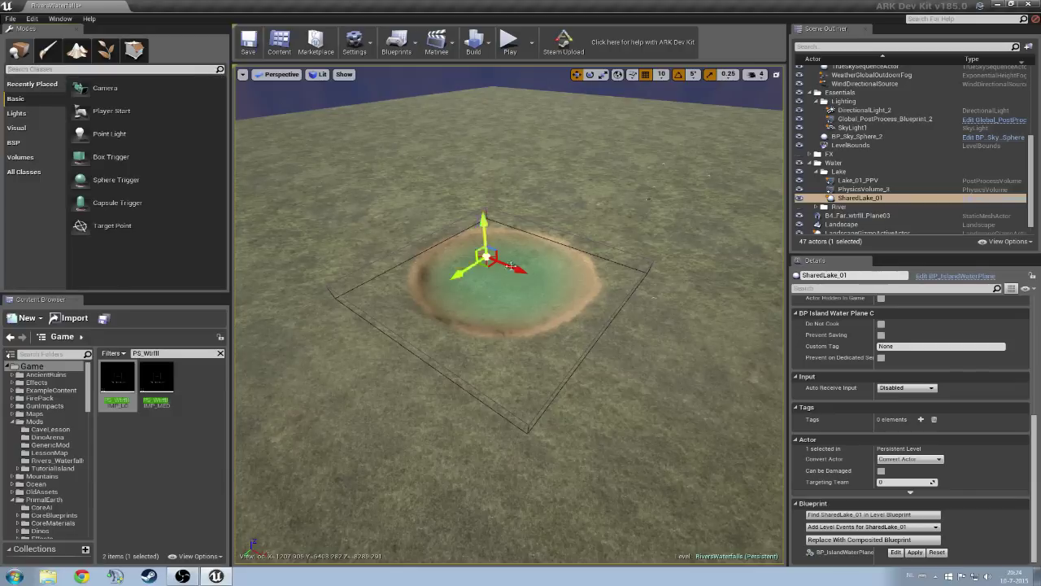
Step: Review SharedLake_01's water settings and look up the SharedLake mesh among the Water Plane choices
click(976, 199)
scroll(901, 394, up, 6)
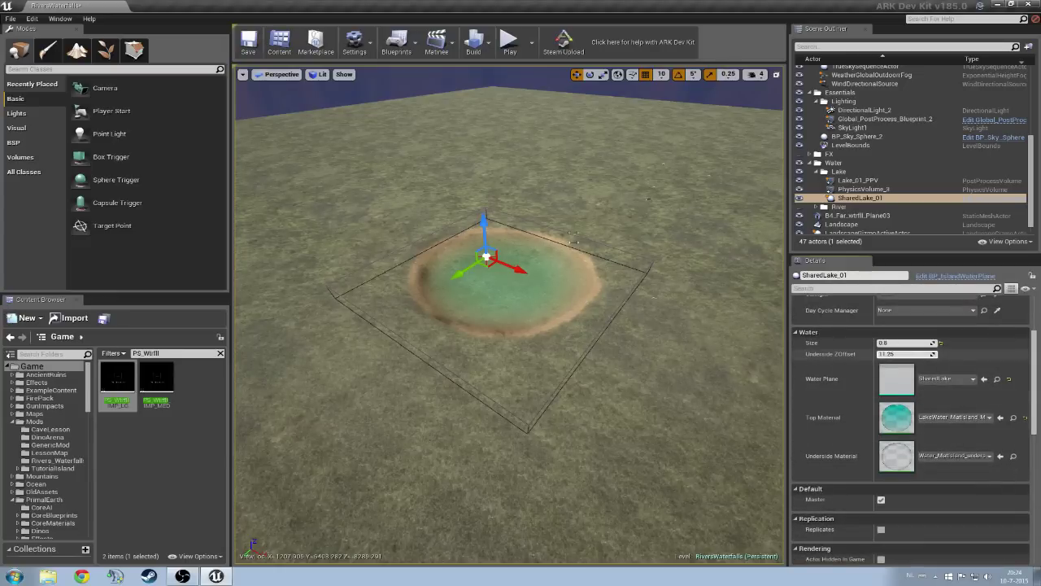
right_click(540, 252)
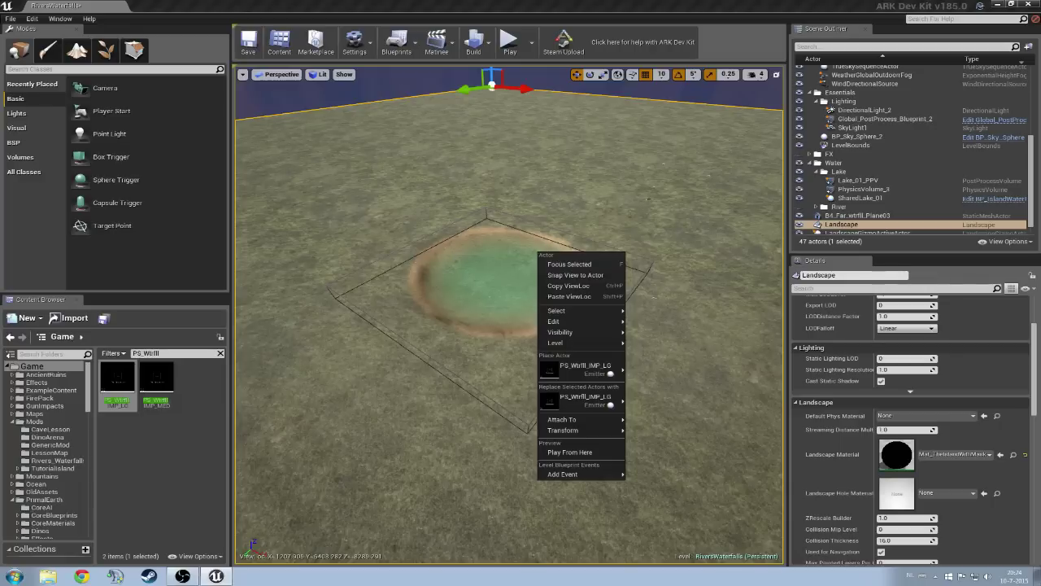
click(860, 197)
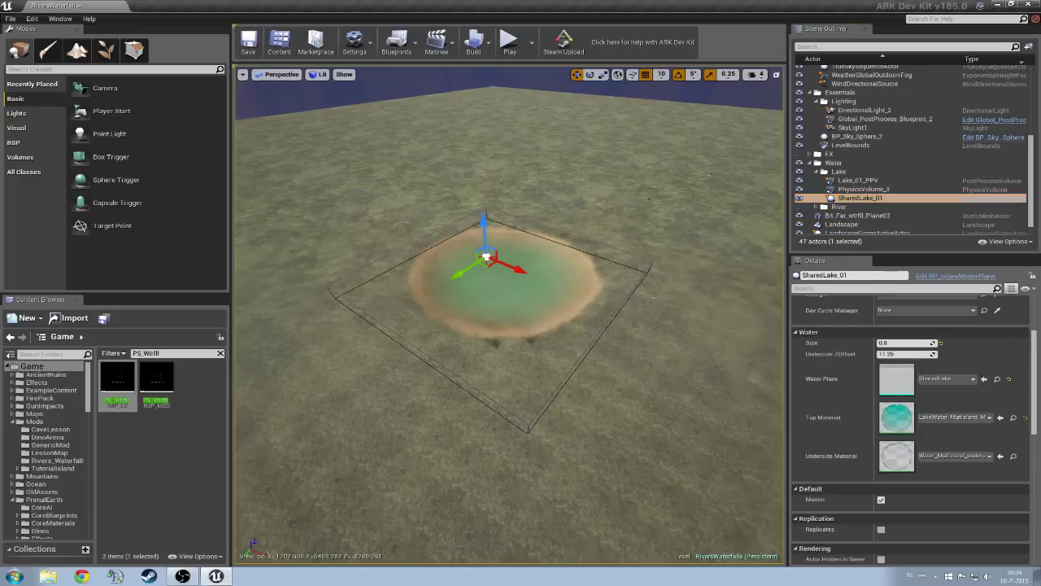
key(f)
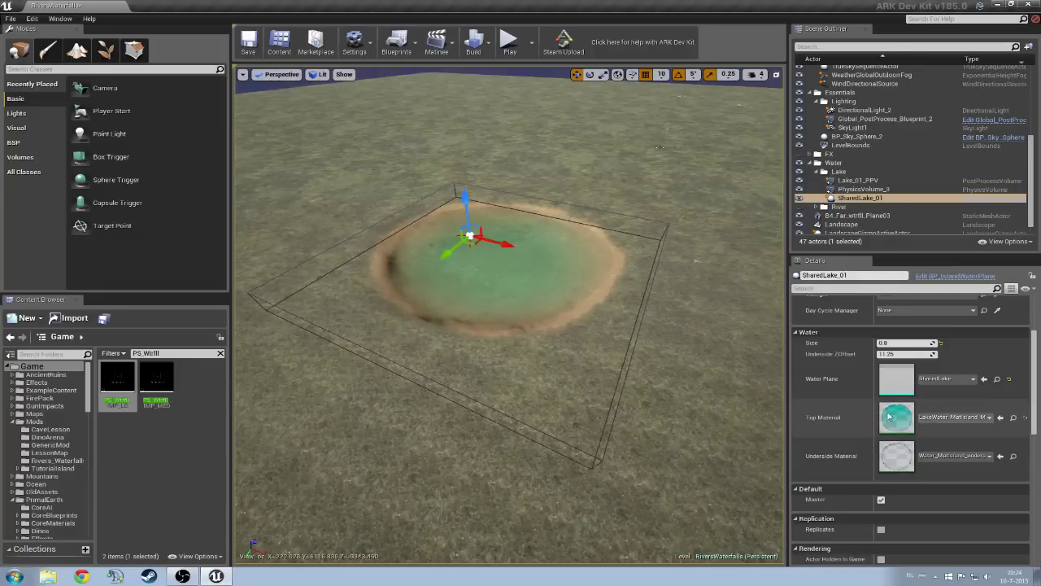
click(938, 383)
text(SharedLake)
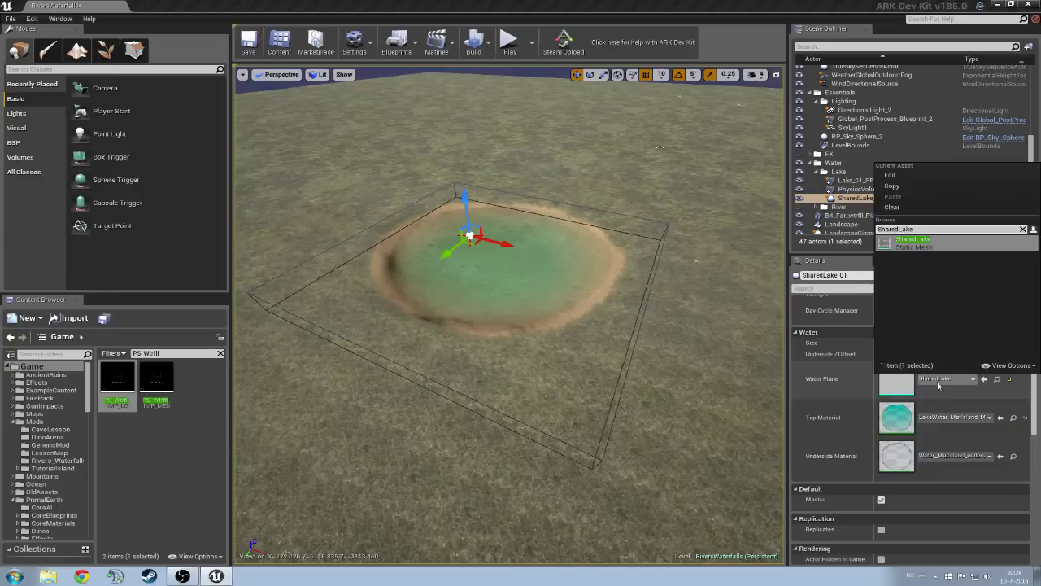
click(1023, 231)
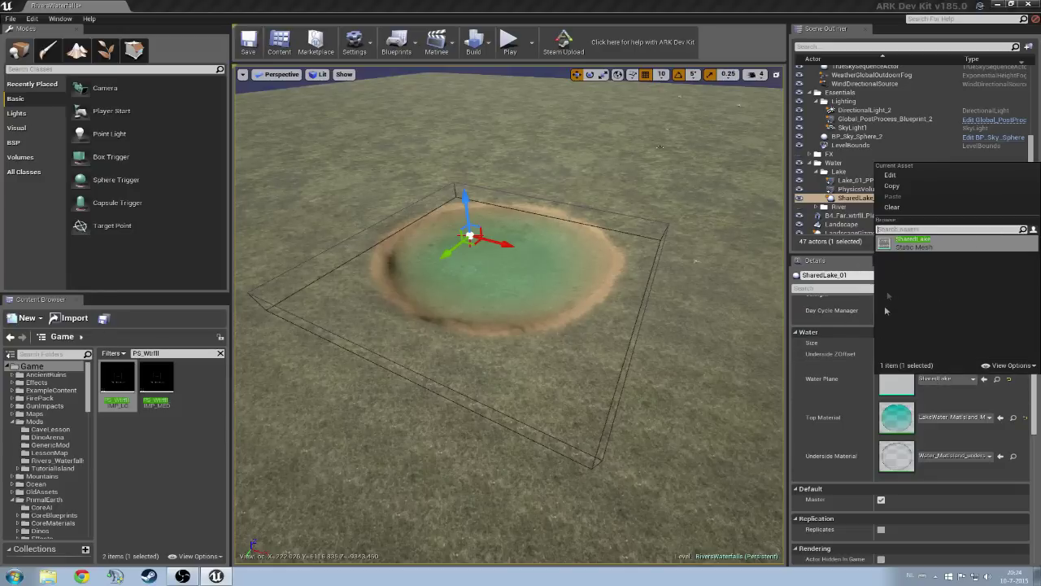
click(833, 392)
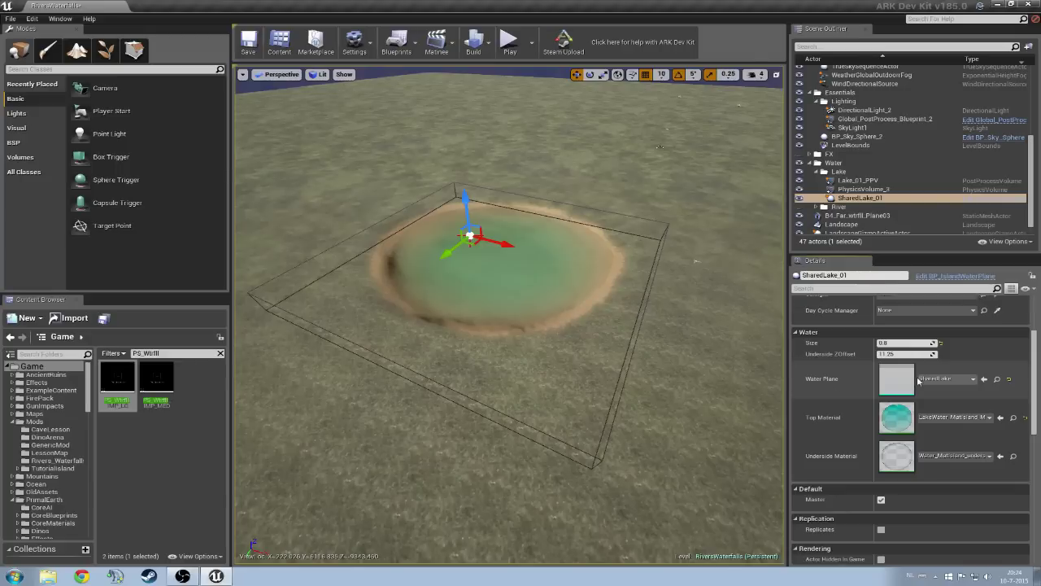
Step: Find LakeWater among the materials and set SharedLake_01's Top Material to LakeWater_MatIsland_MIC
drag(1036, 406, 1036, 422)
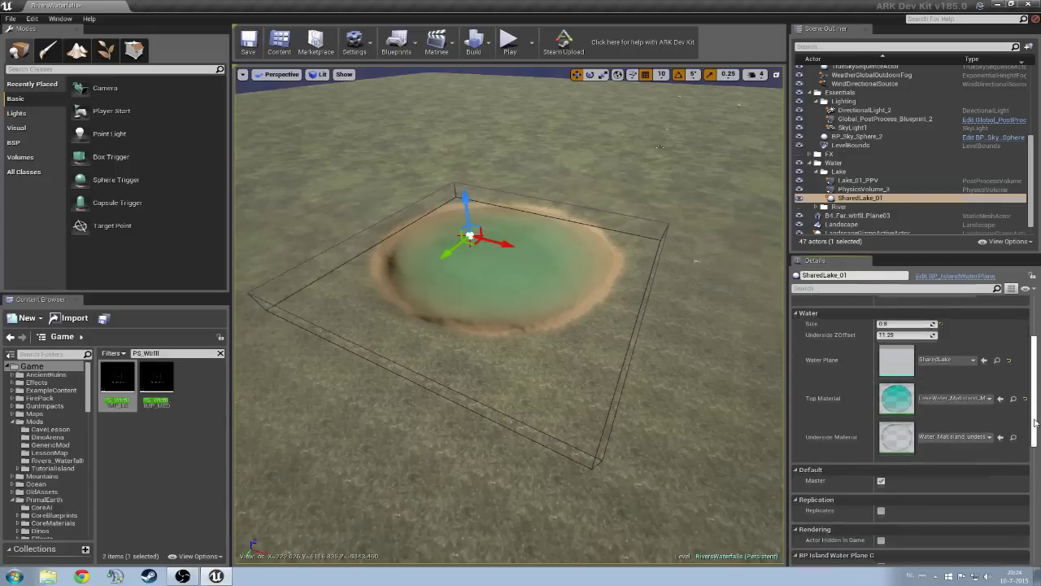
click(944, 399)
text(Lake)
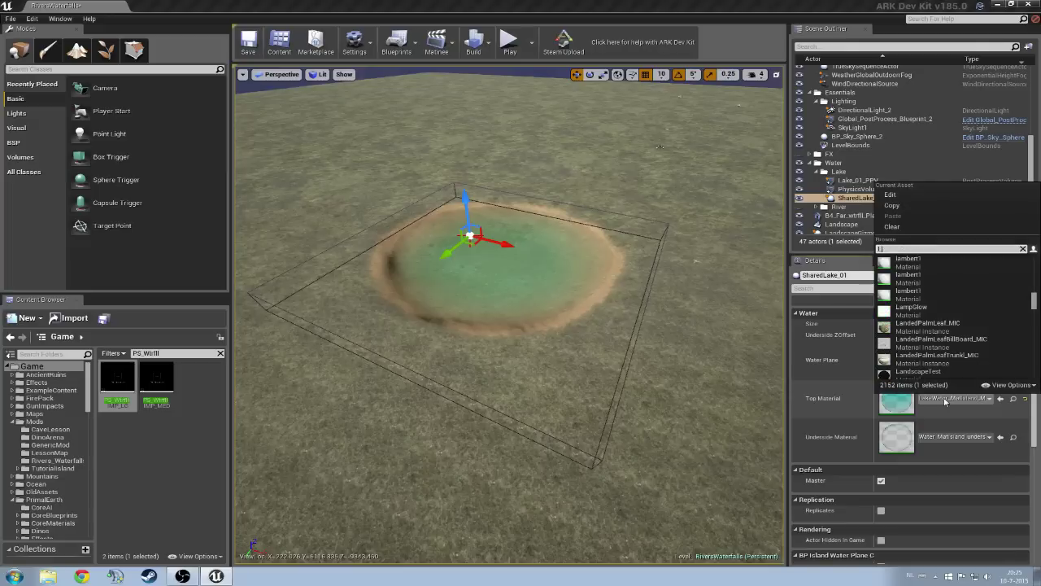
text(Water)
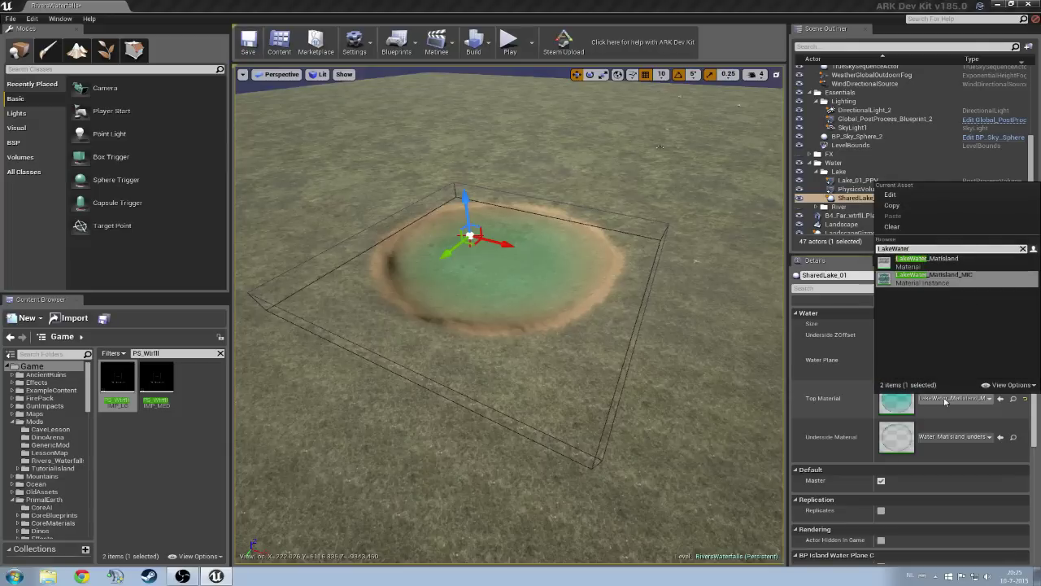
click(929, 277)
click(825, 371)
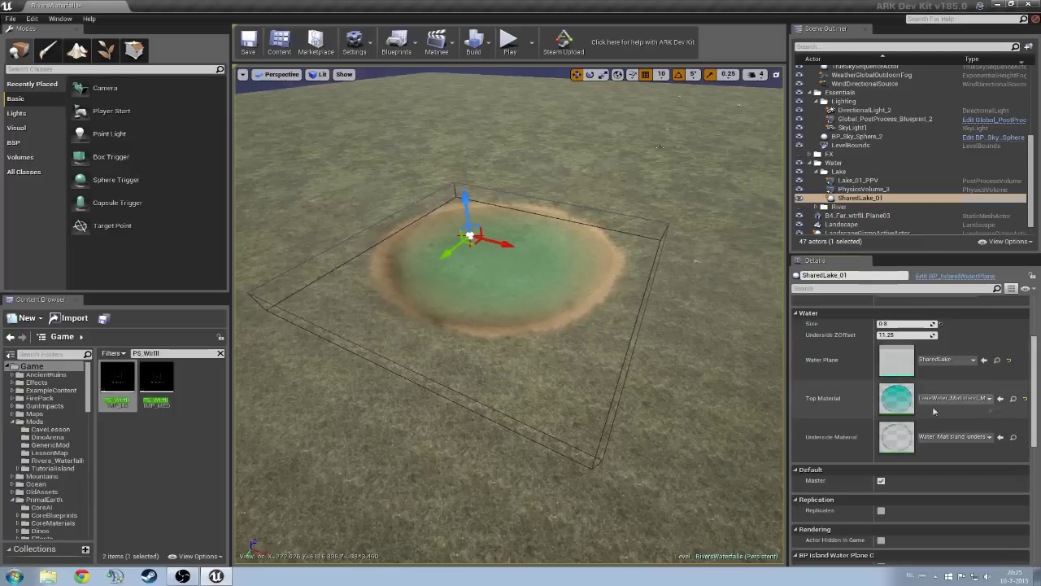
drag(1036, 401, 1039, 355)
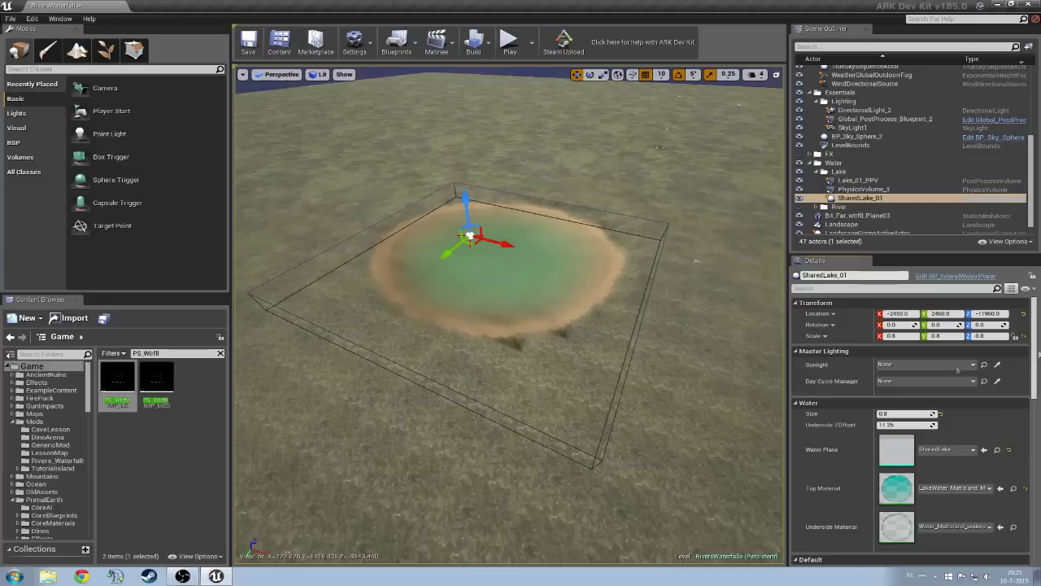
right_drag(569, 341, 558, 293)
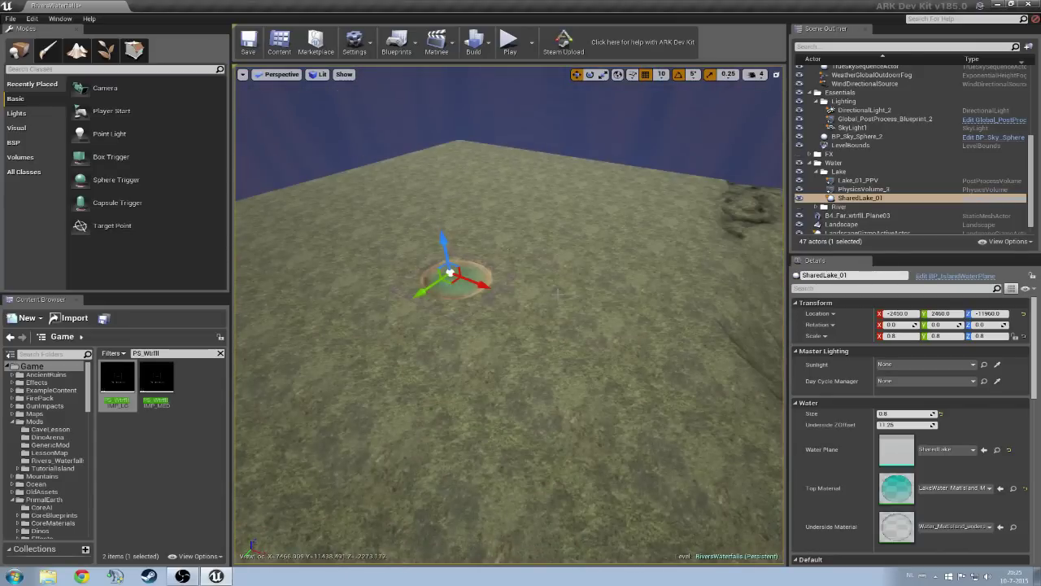